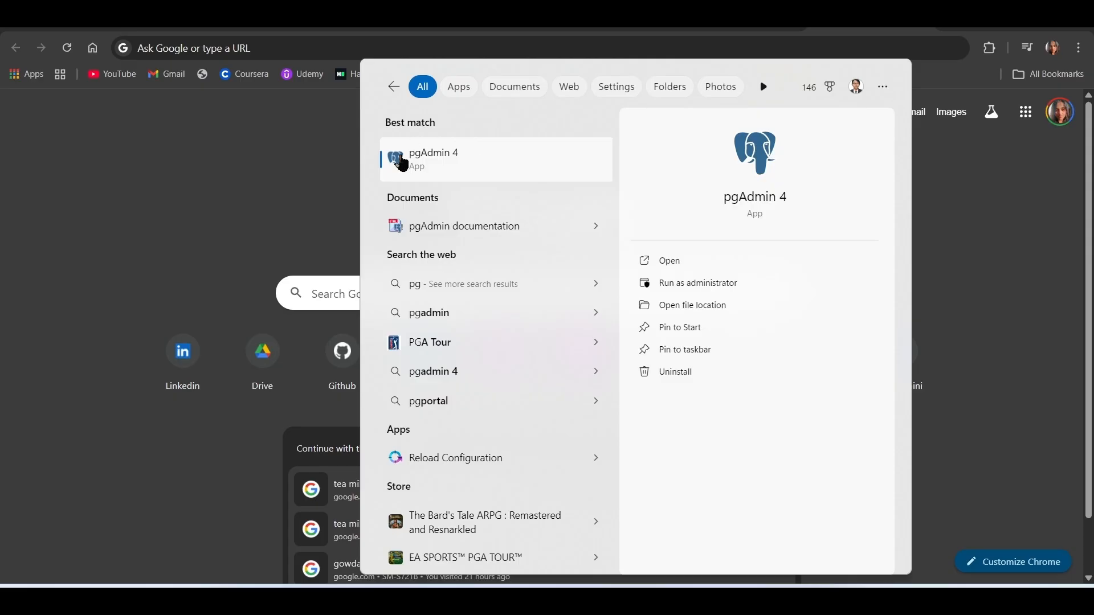
Open pgAdmin 4 and connect to the PostgreSQL 18 server by entering the postgres user's password
click(403, 163)
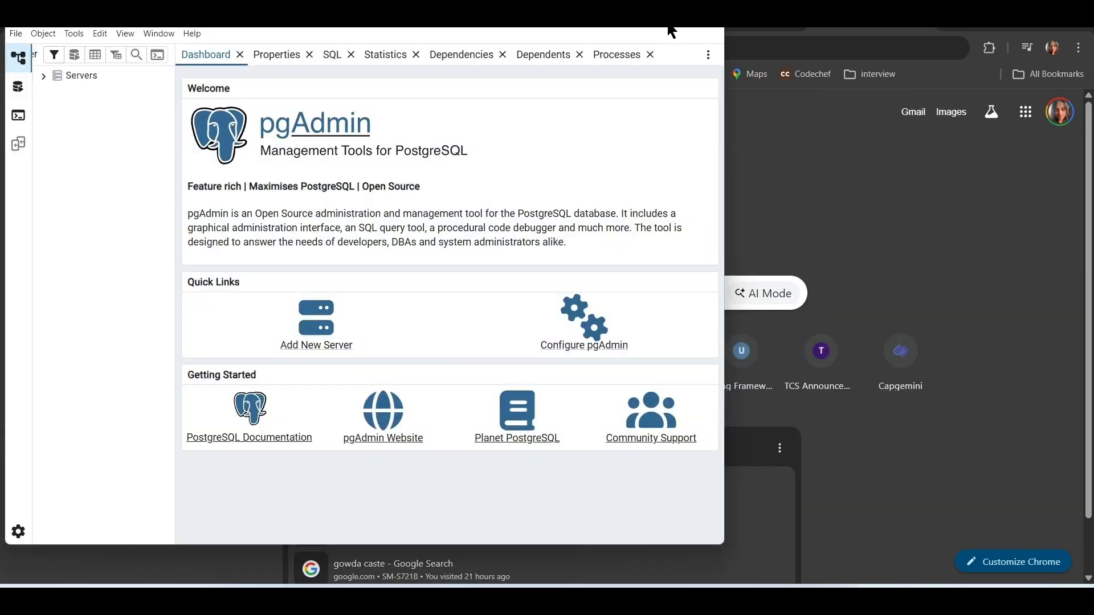
double_click(671, 31)
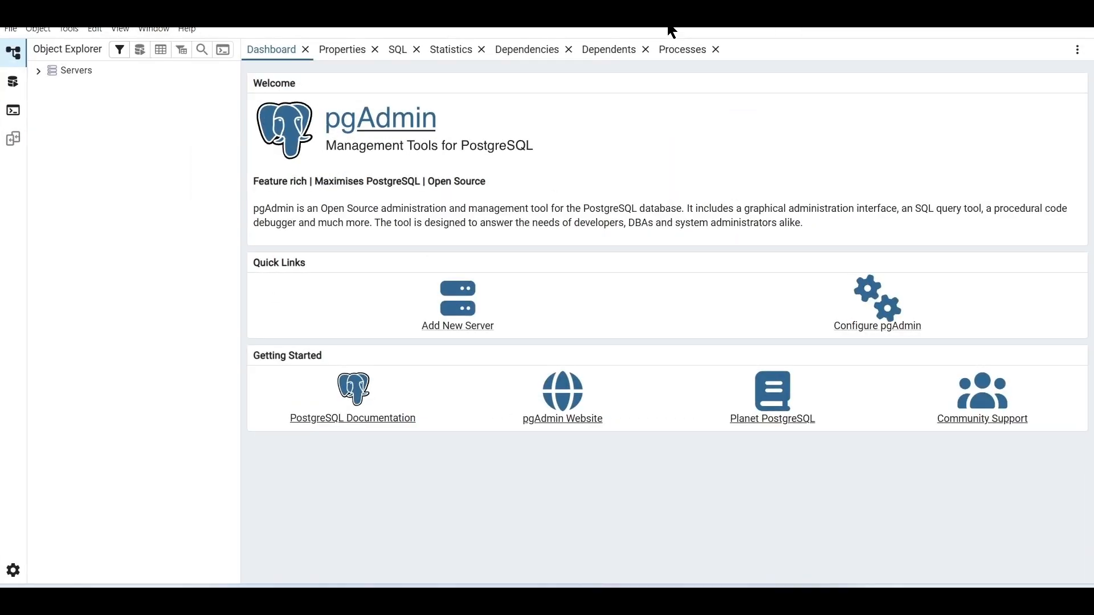
click(35, 74)
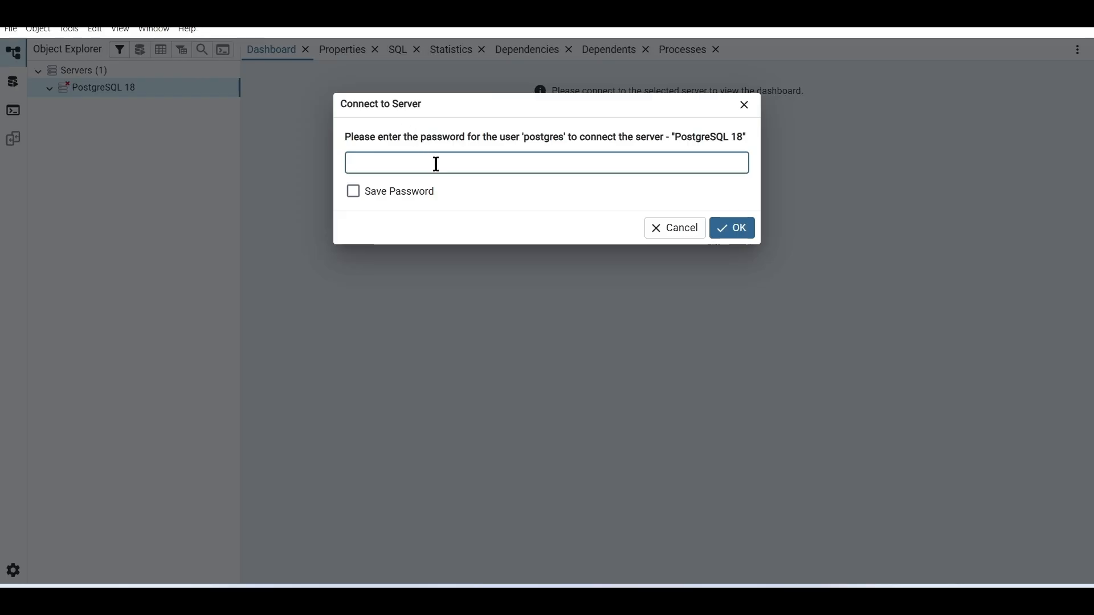
text(•••••)
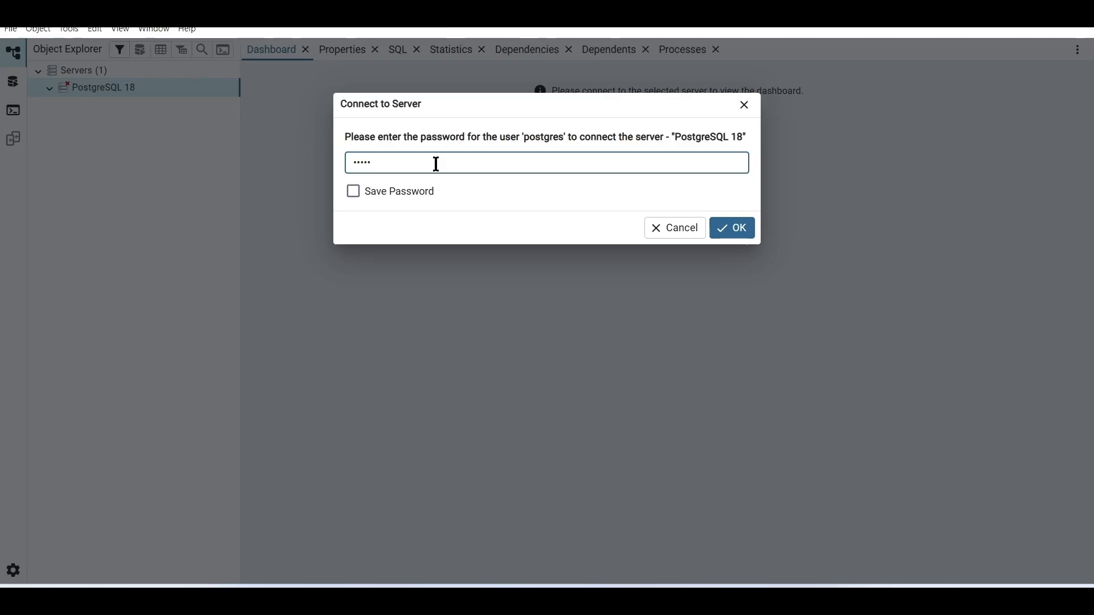
click(729, 228)
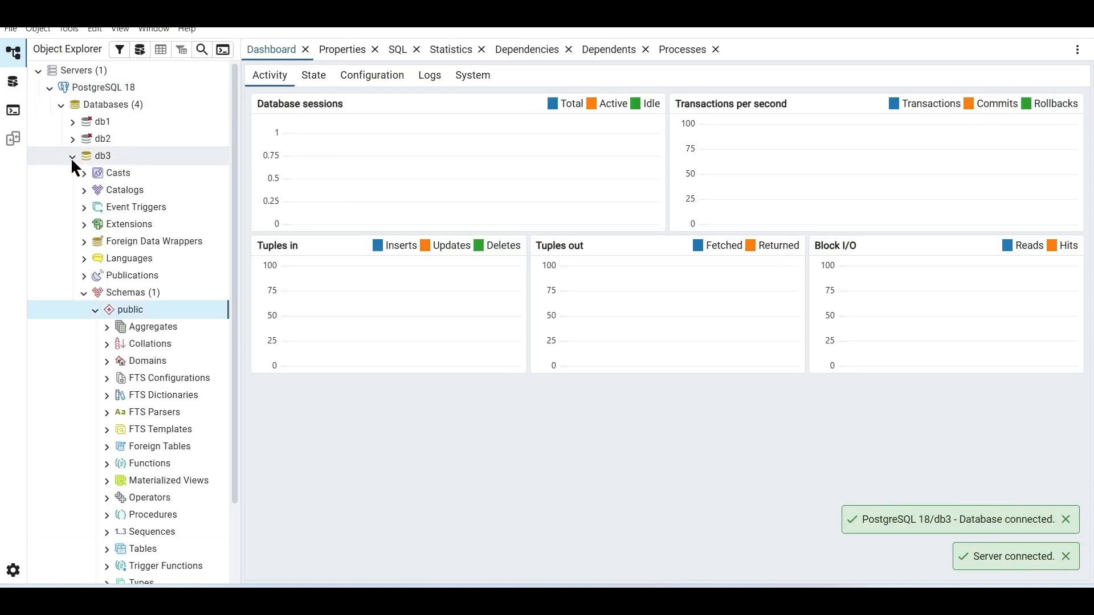
Create a database named db4 on the PostgreSQL 18 server and expand its schemas down to the public schema's objects
click(72, 157)
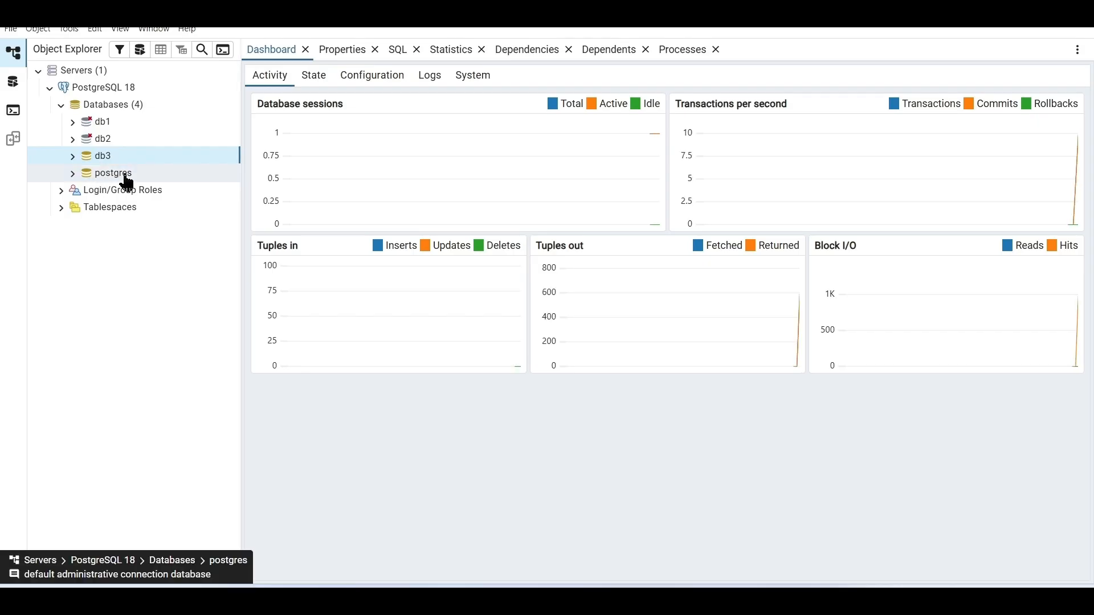
click(101, 106)
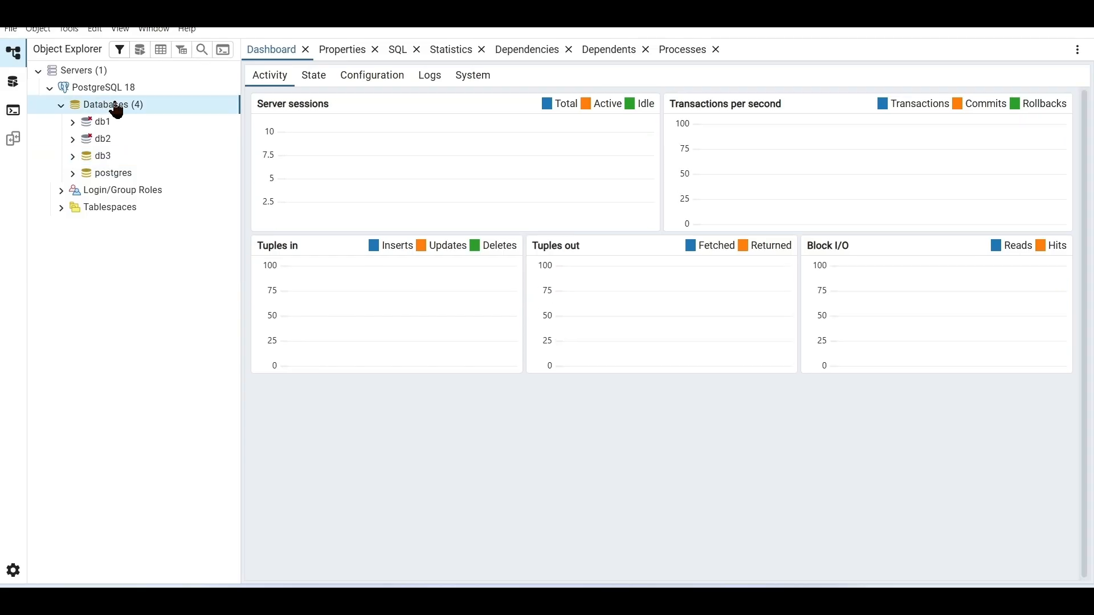
right_click(131, 111)
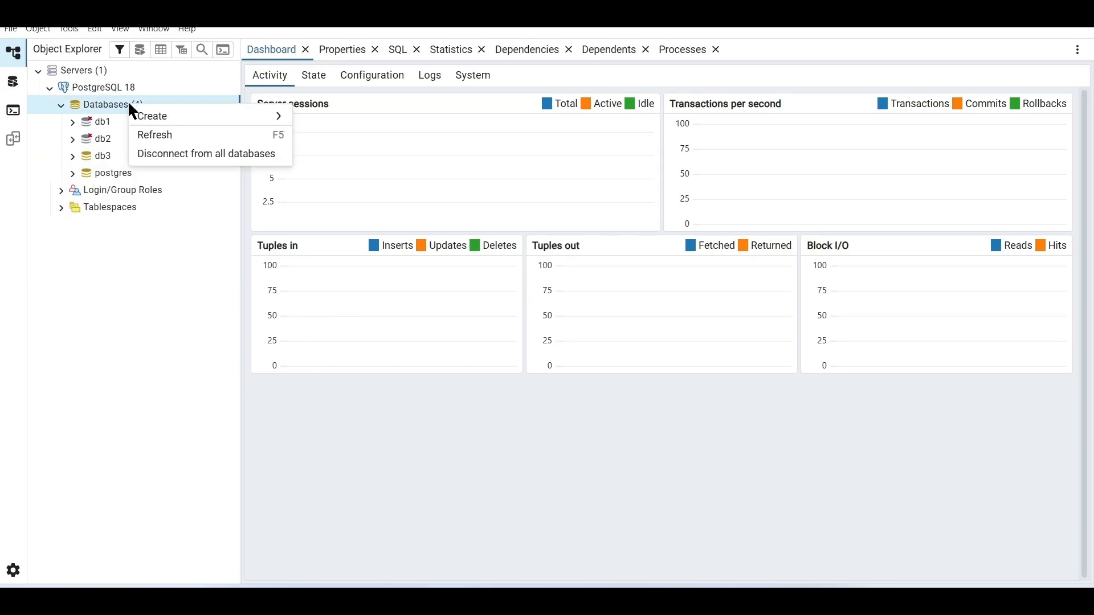
mouse_move(178, 116)
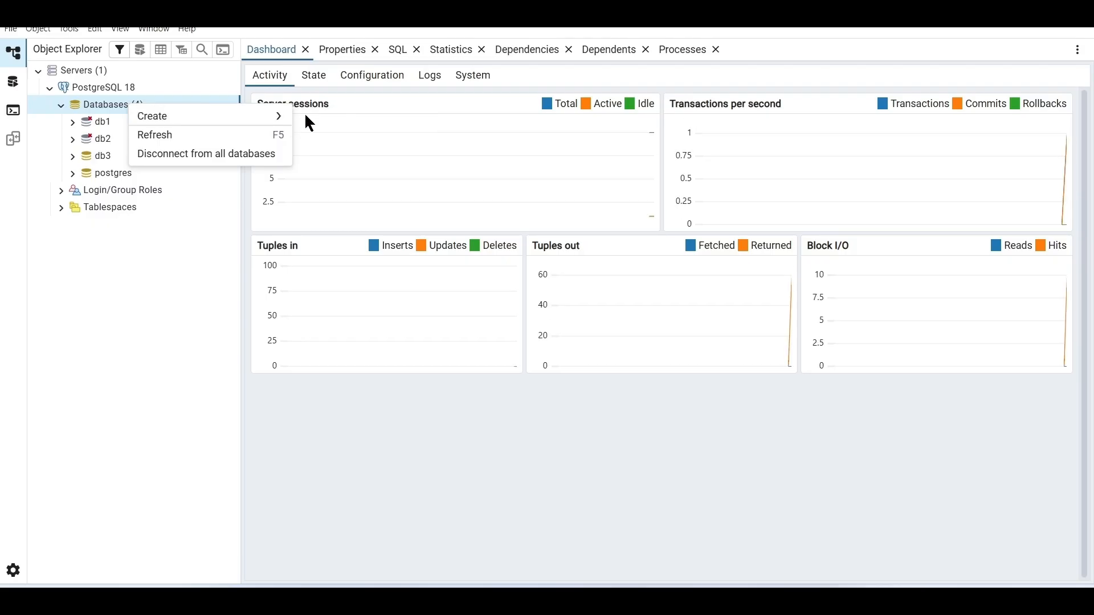
click(311, 119)
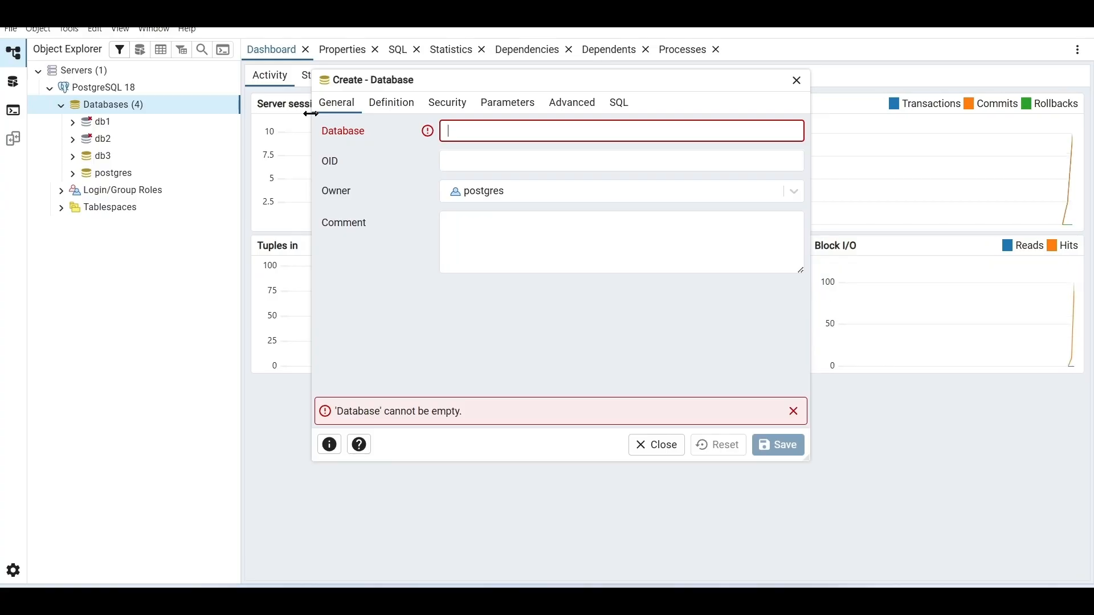
text(db4)
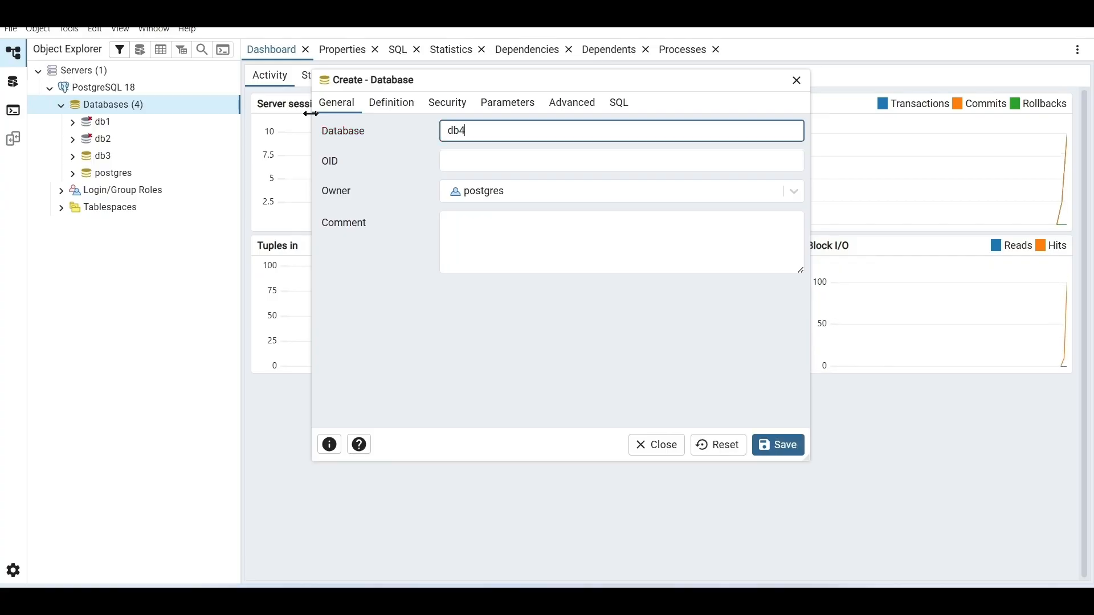
click(779, 447)
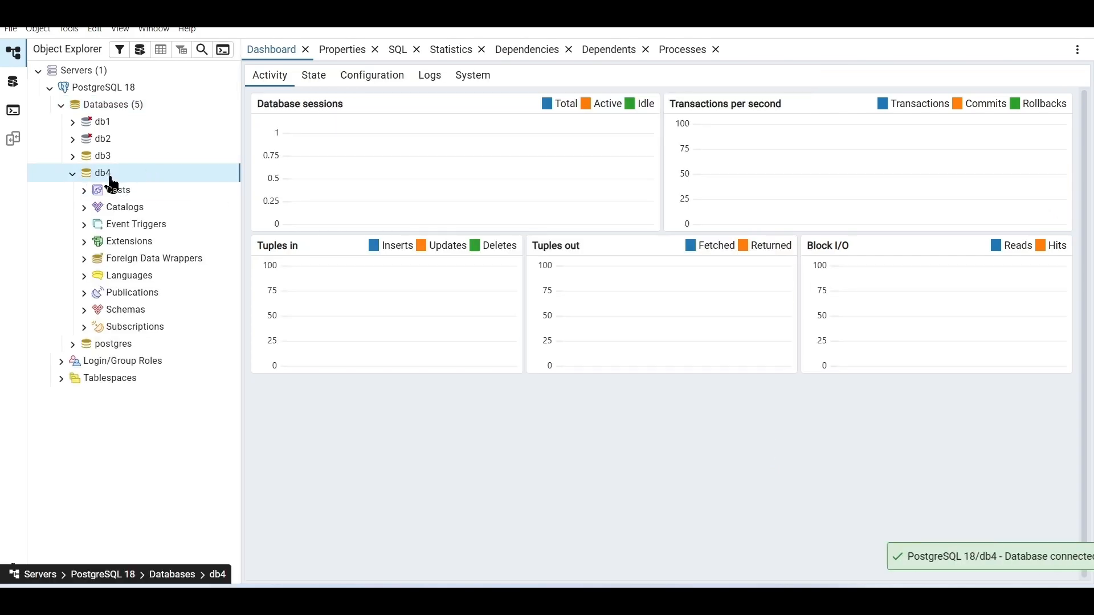
click(84, 311)
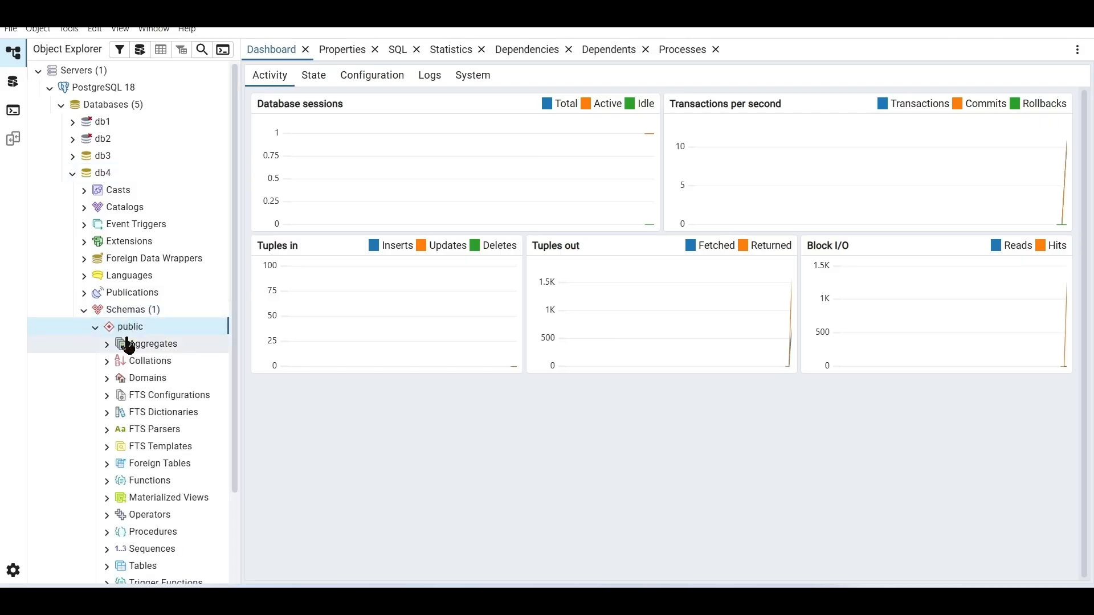
scroll(128, 345, down, 2)
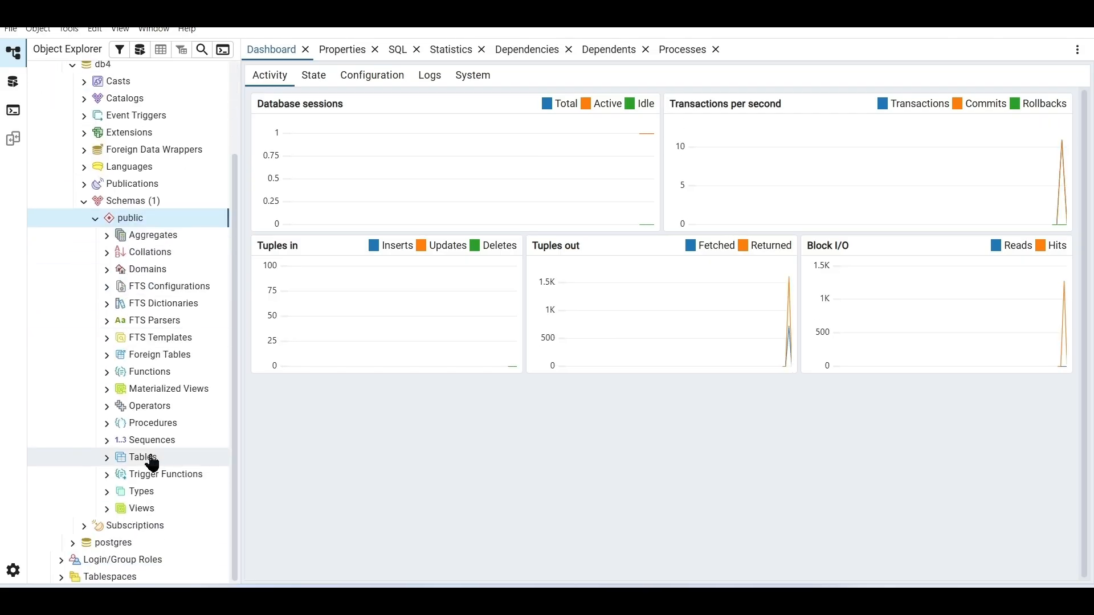
right_click(151, 217)
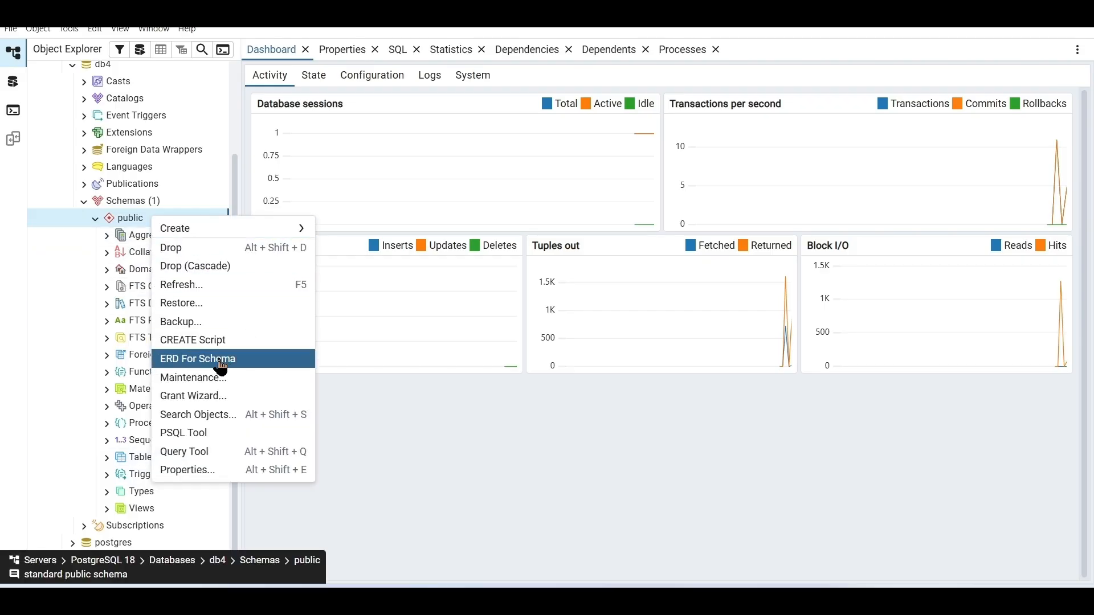
mouse_move(204, 231)
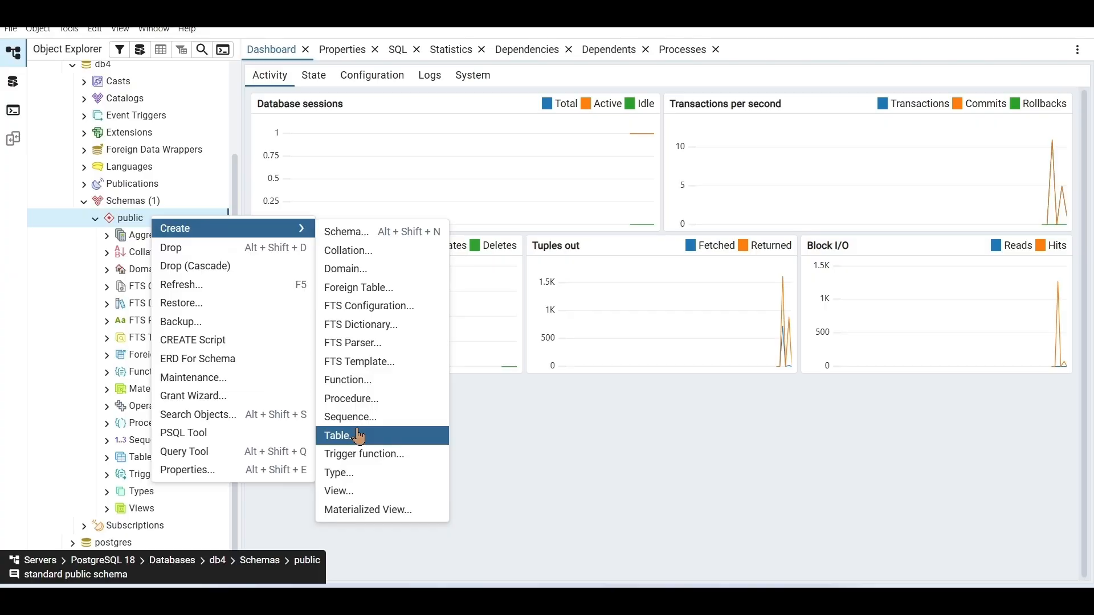
click(552, 439)
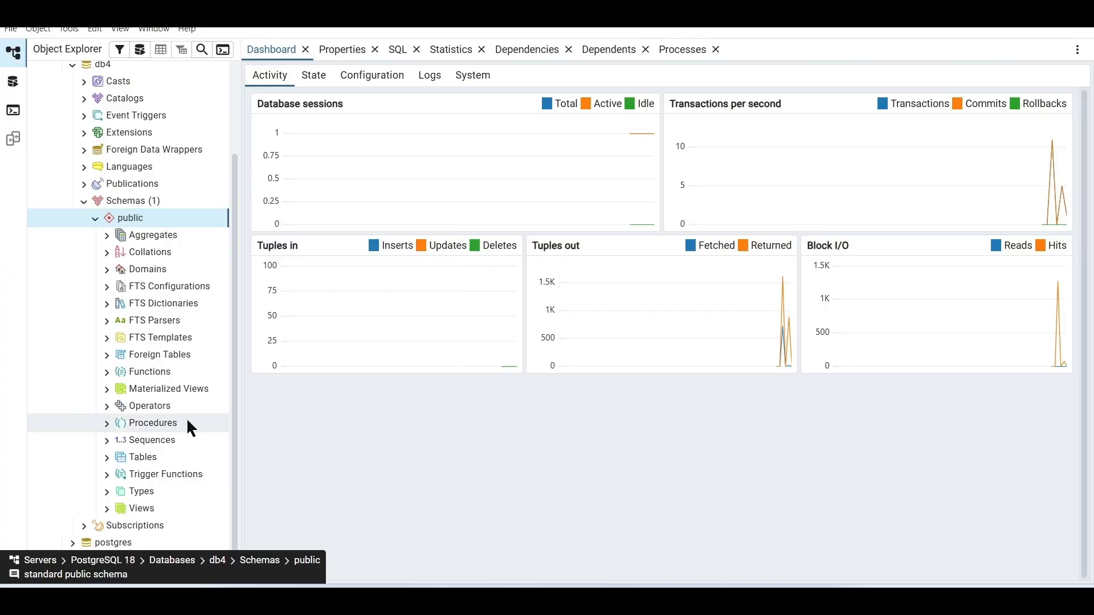
Start a new table named emp in the public schema of db4
right_click(139, 466)
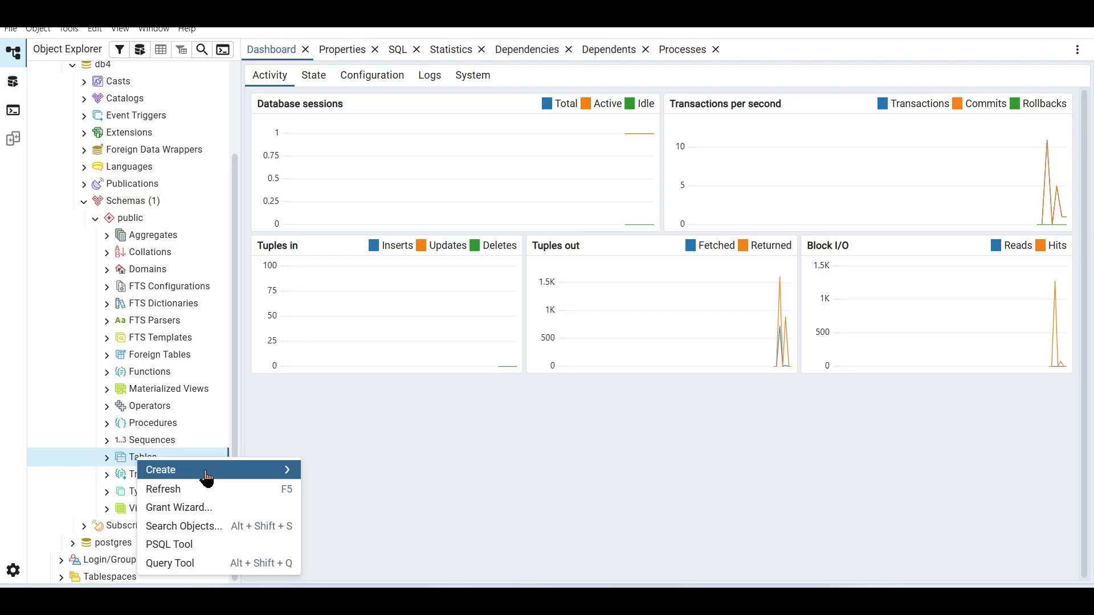
mouse_move(206, 479)
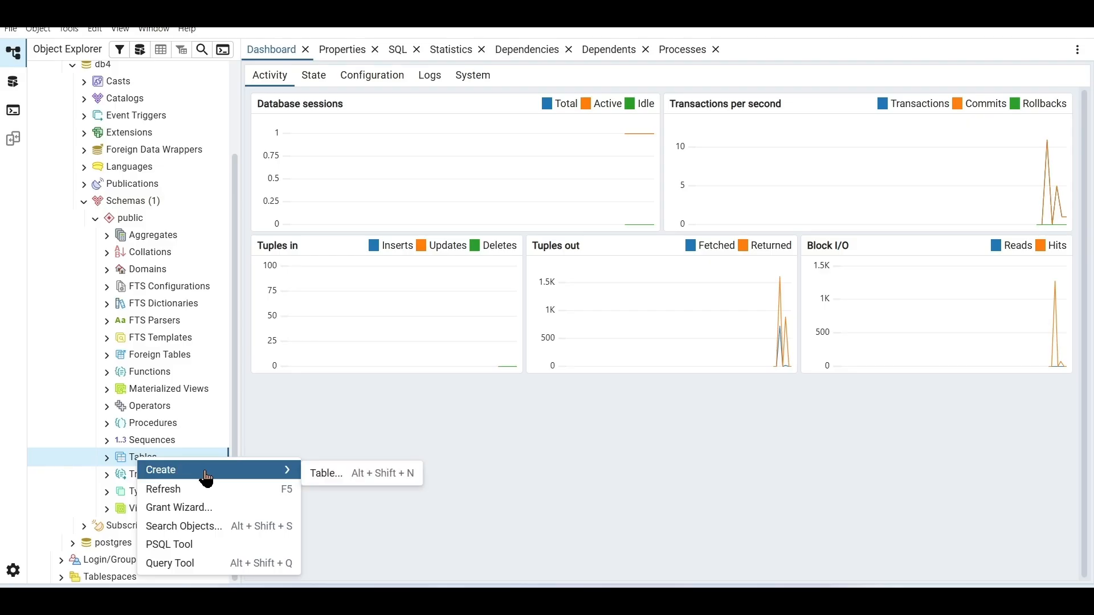
click(342, 485)
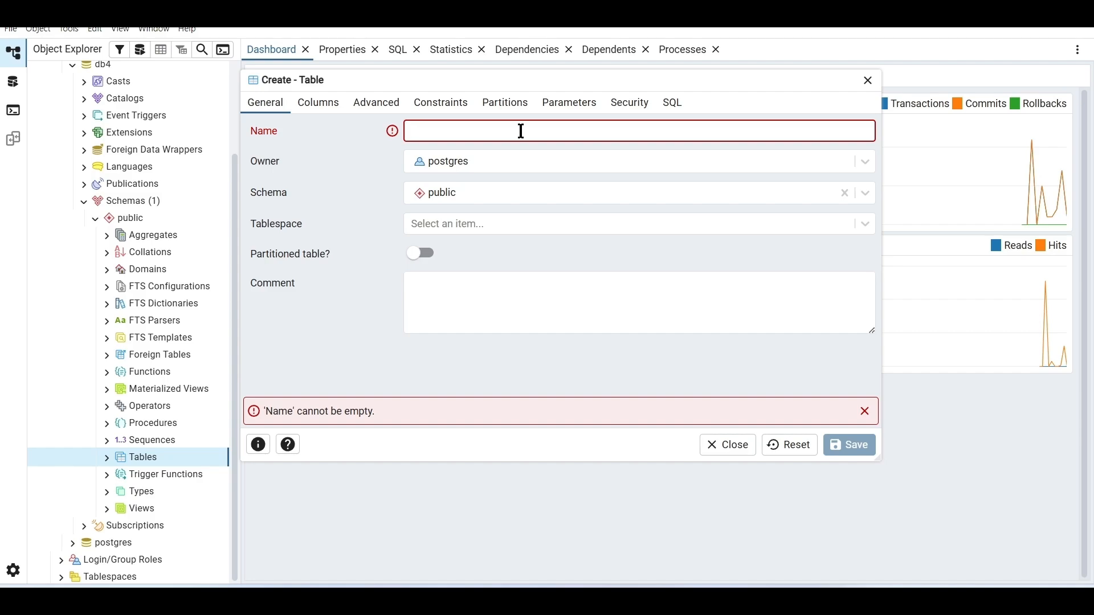
text(emp)
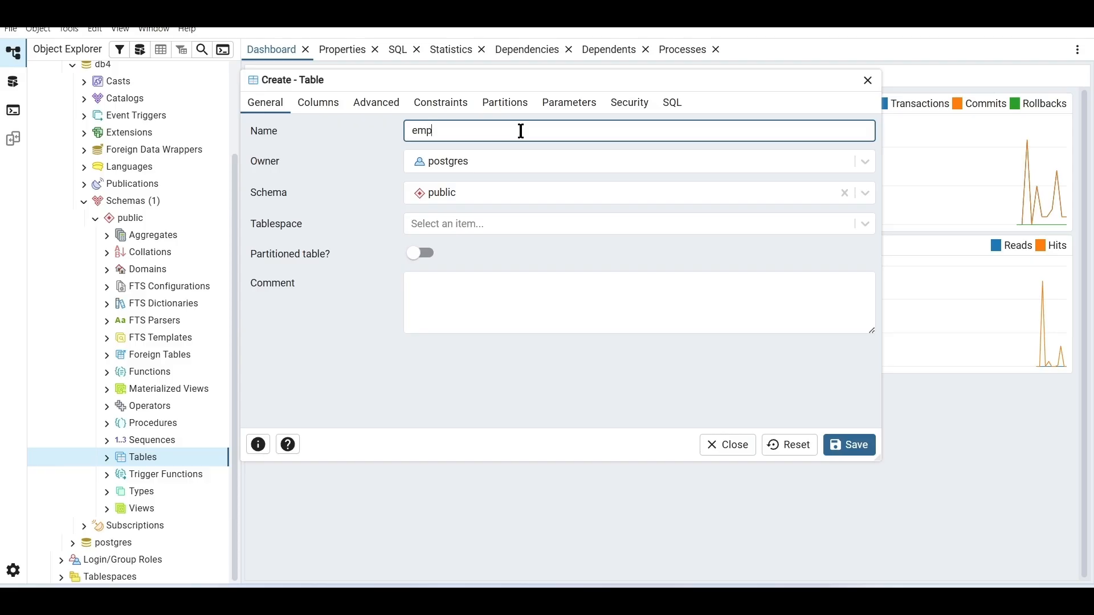
Add an id column of data type integer to the emp table, marked as primary key and not null
click(320, 104)
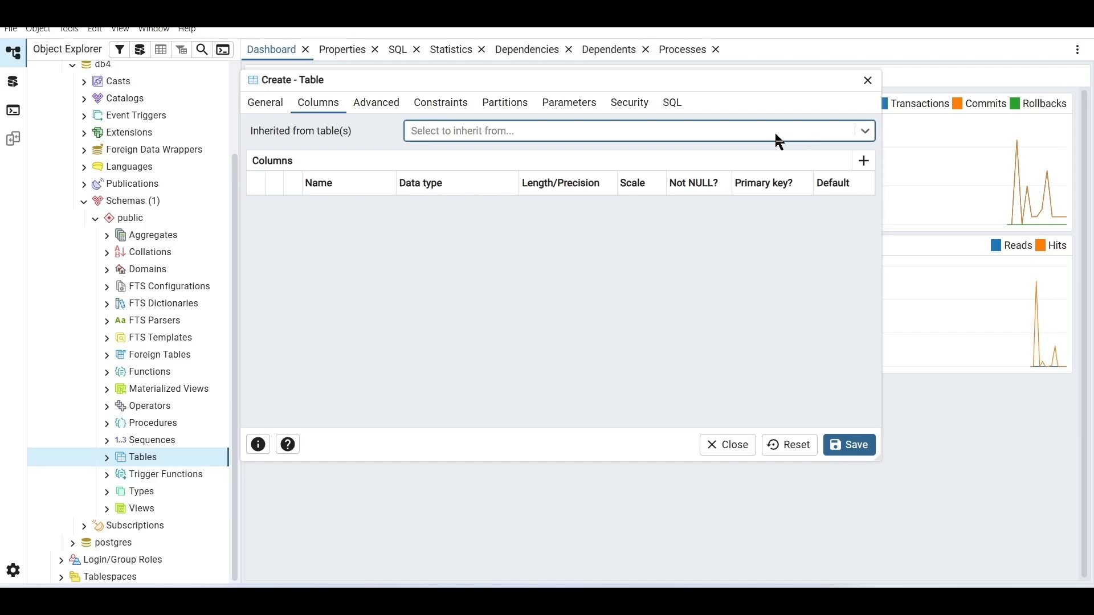
click(865, 163)
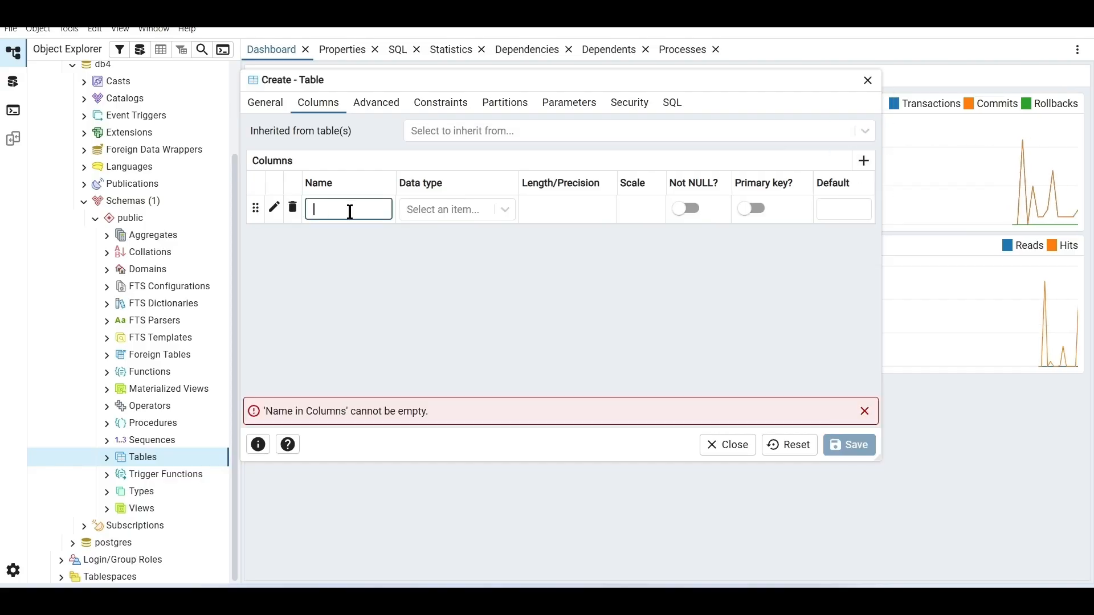
text(id)
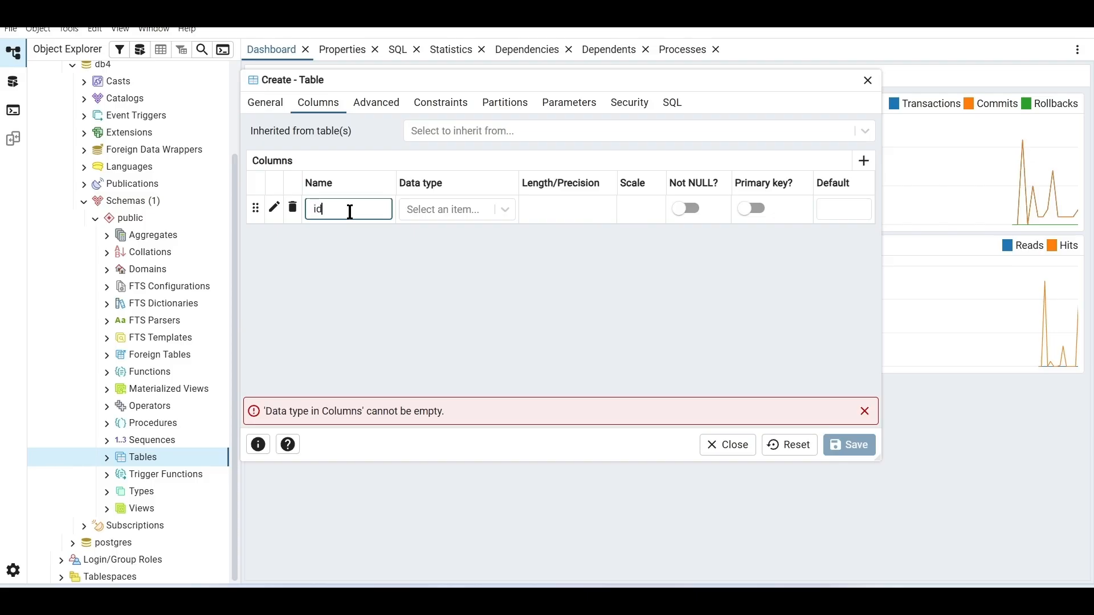
click(750, 220)
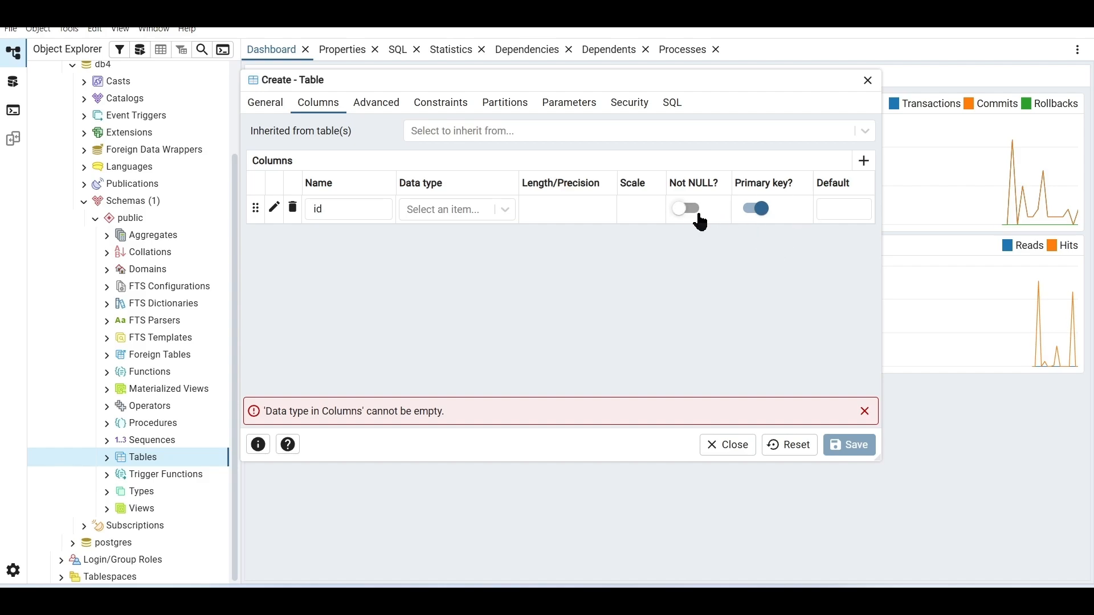
click(681, 212)
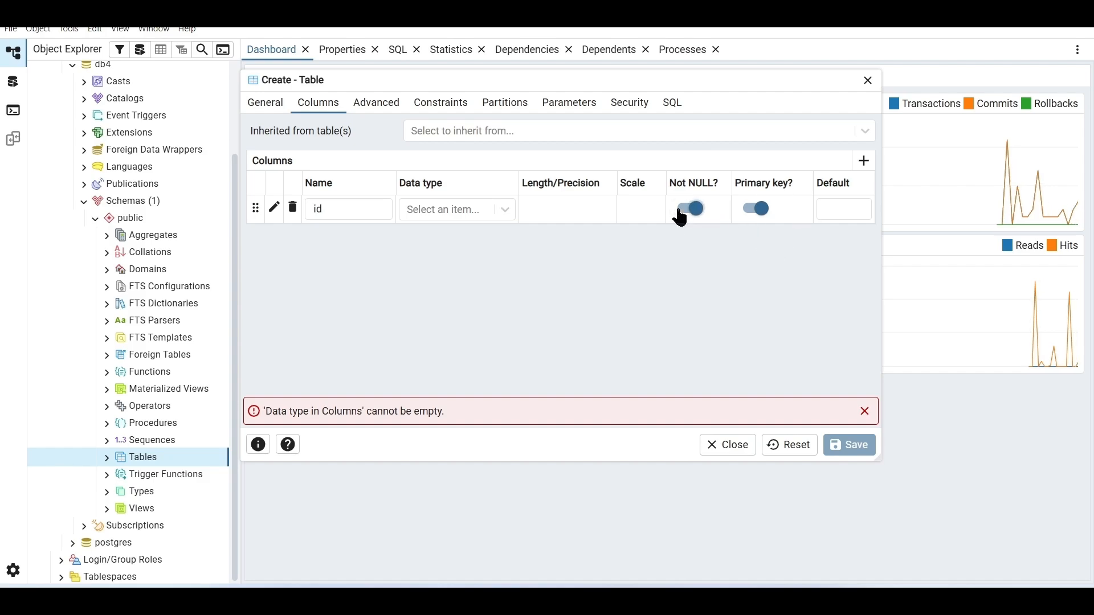
click(509, 212)
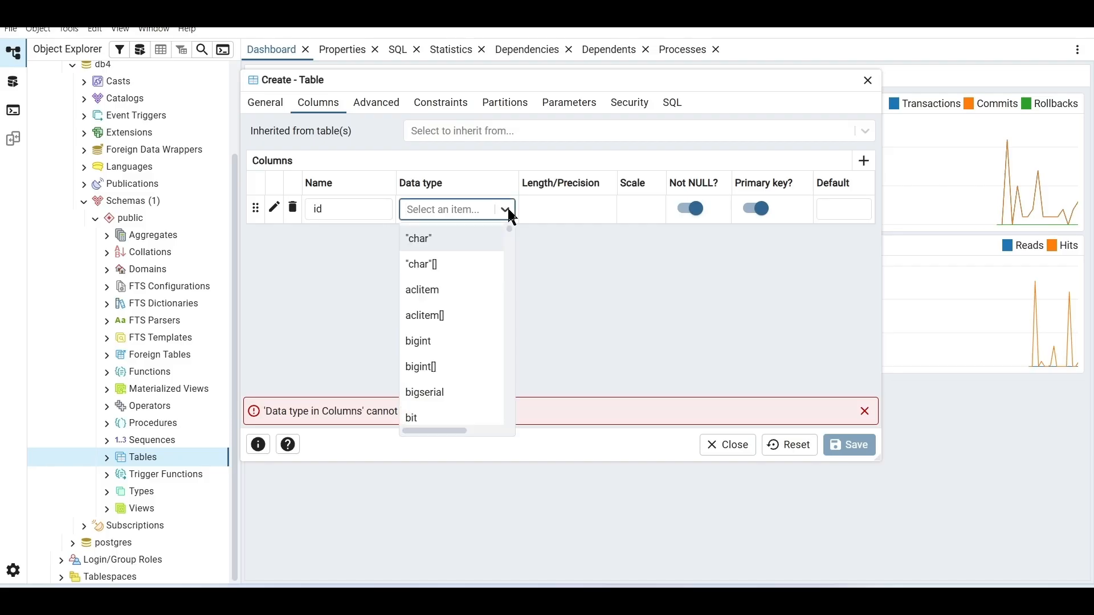
text(integ)
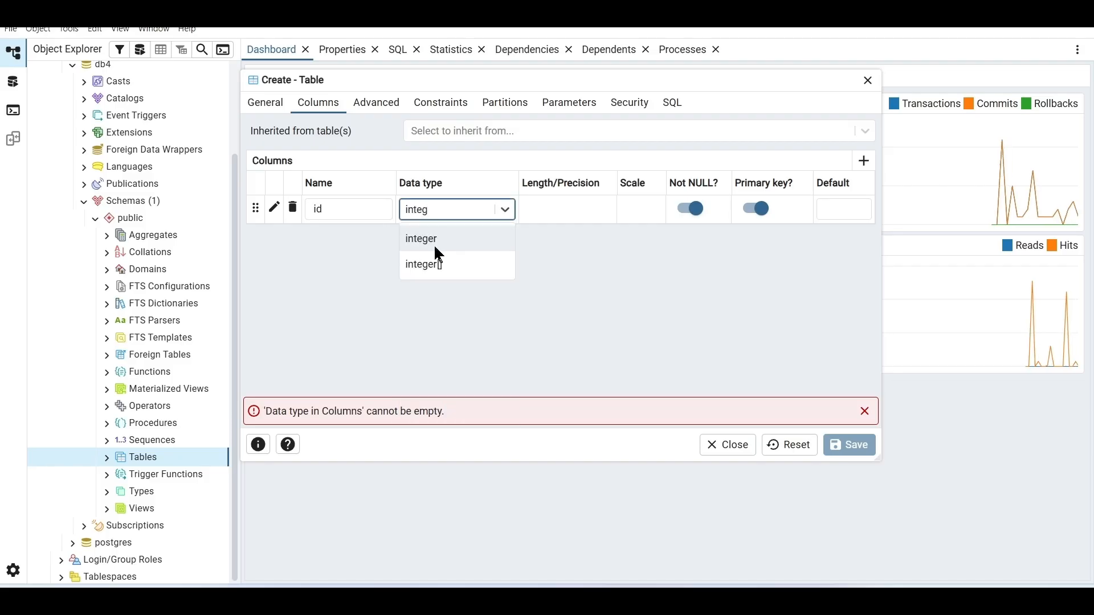
click(434, 243)
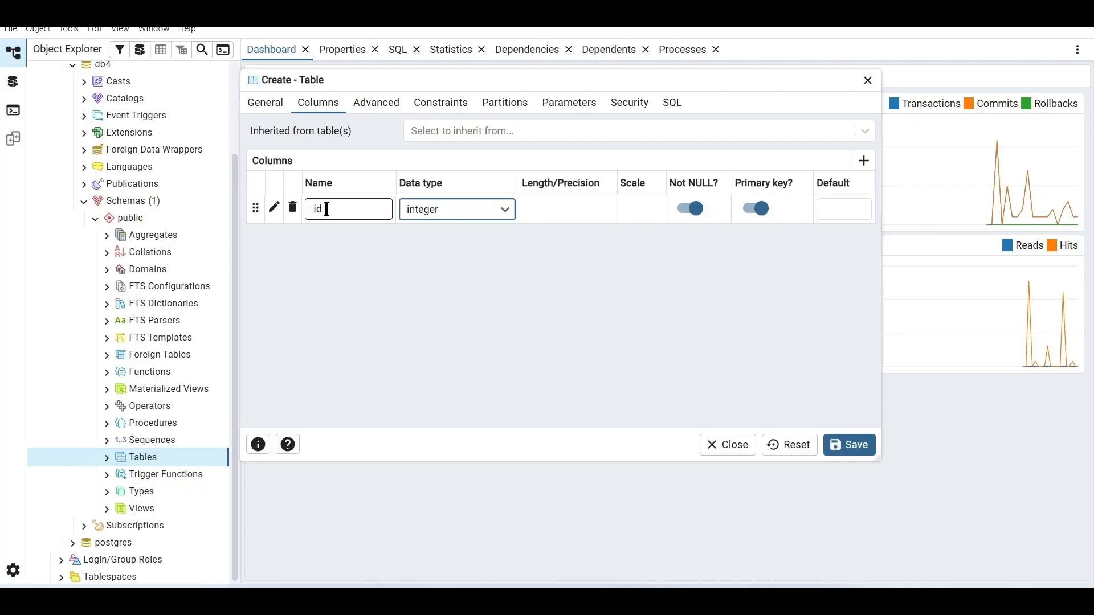
Set the id column's constraint type to IDENTITY
click(275, 208)
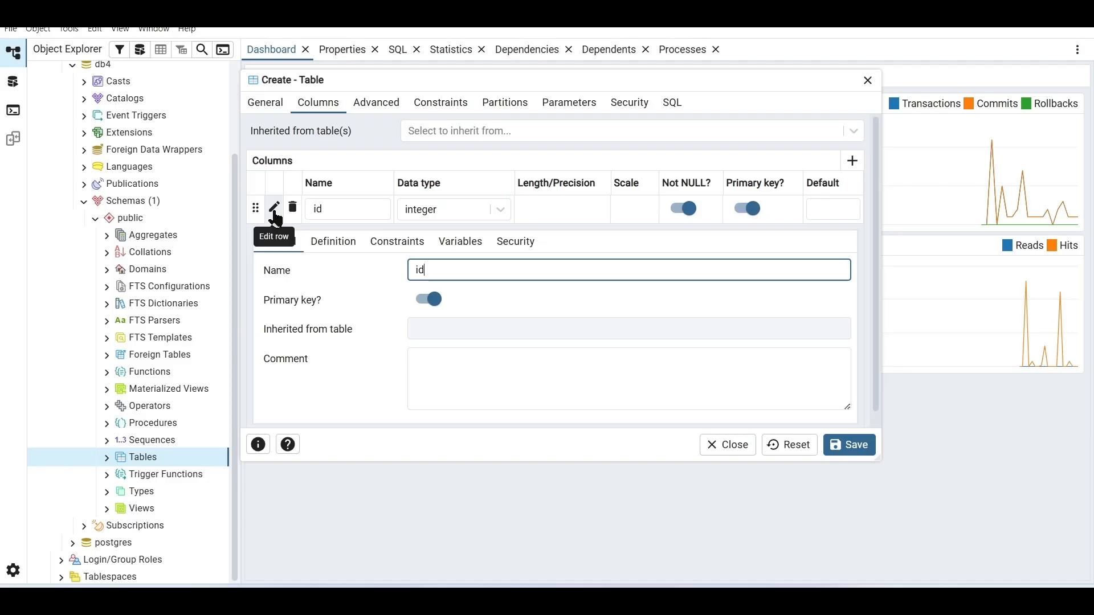
click(399, 245)
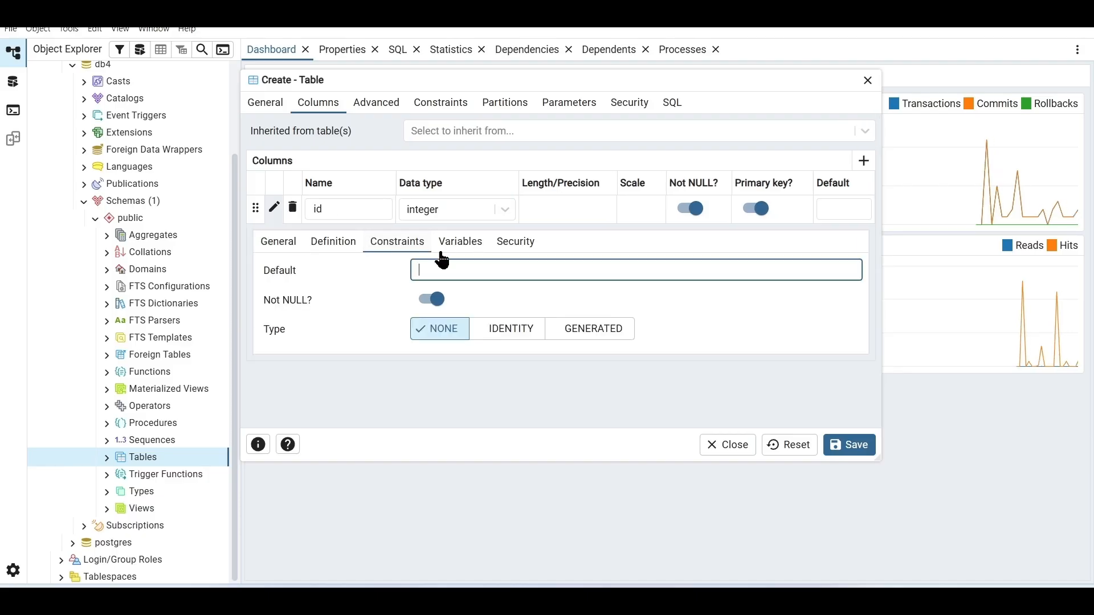
click(522, 343)
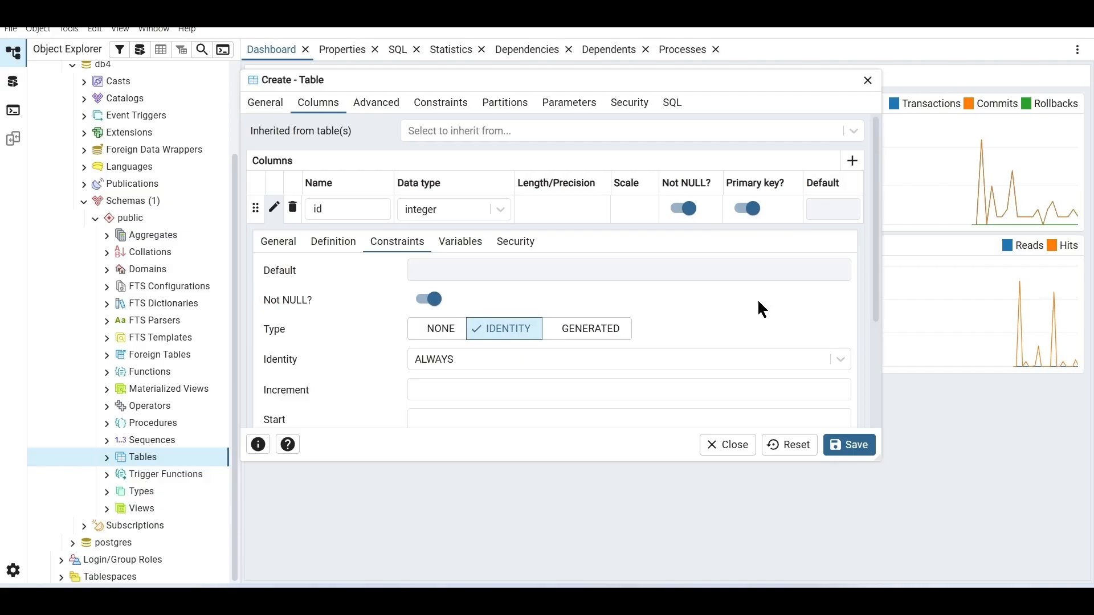
scroll(741, 304, down, 3)
Add a second column called name to the emp table with the data type character varying
scroll(767, 303, up, 5)
click(853, 163)
text(name)
click(504, 376)
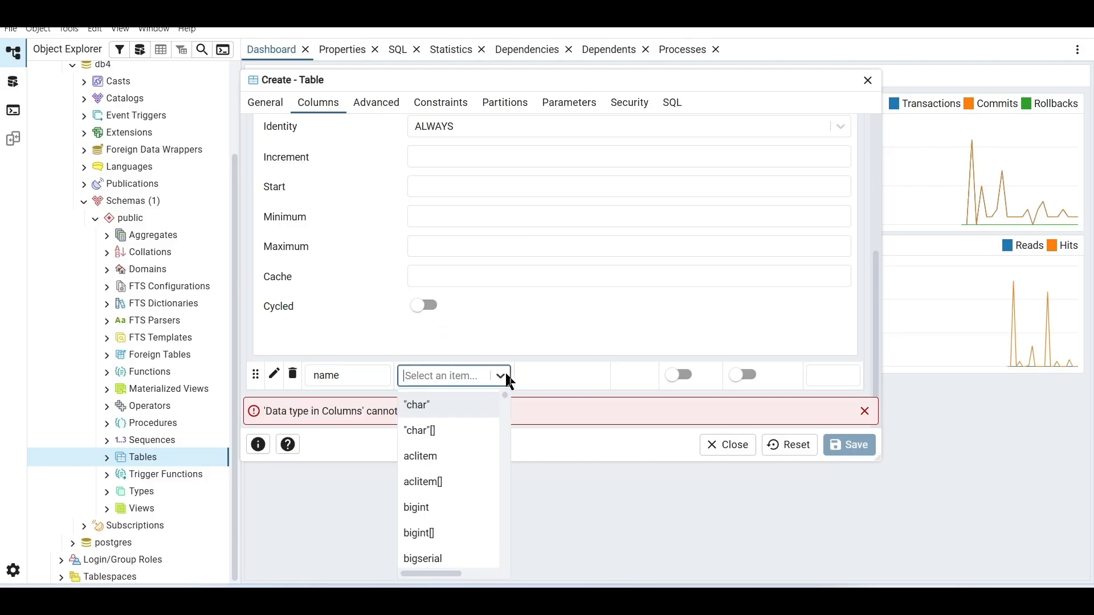
text(va)
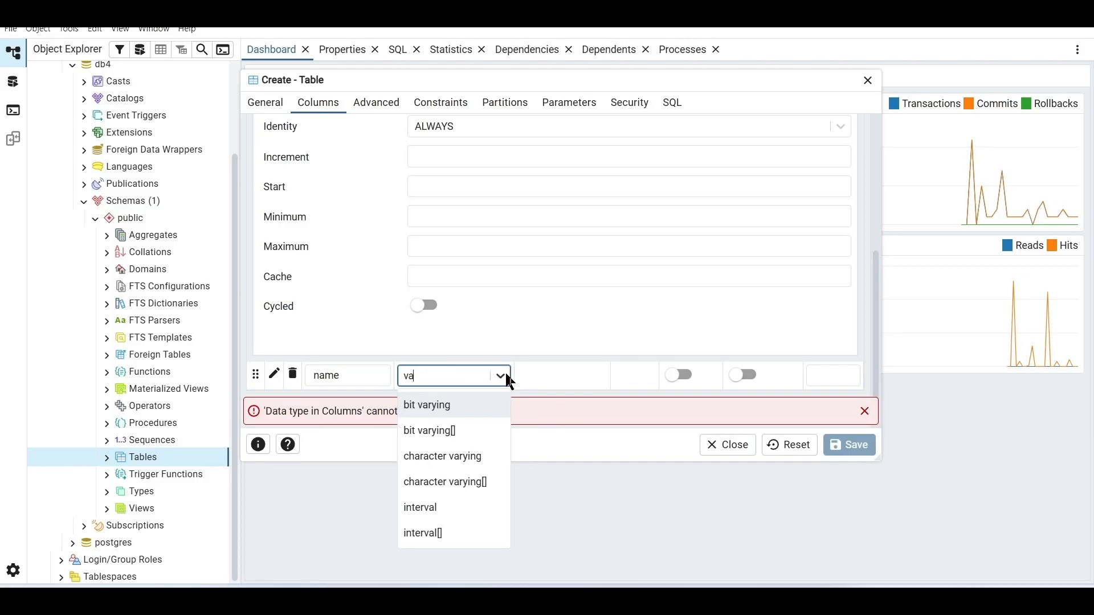
click(433, 457)
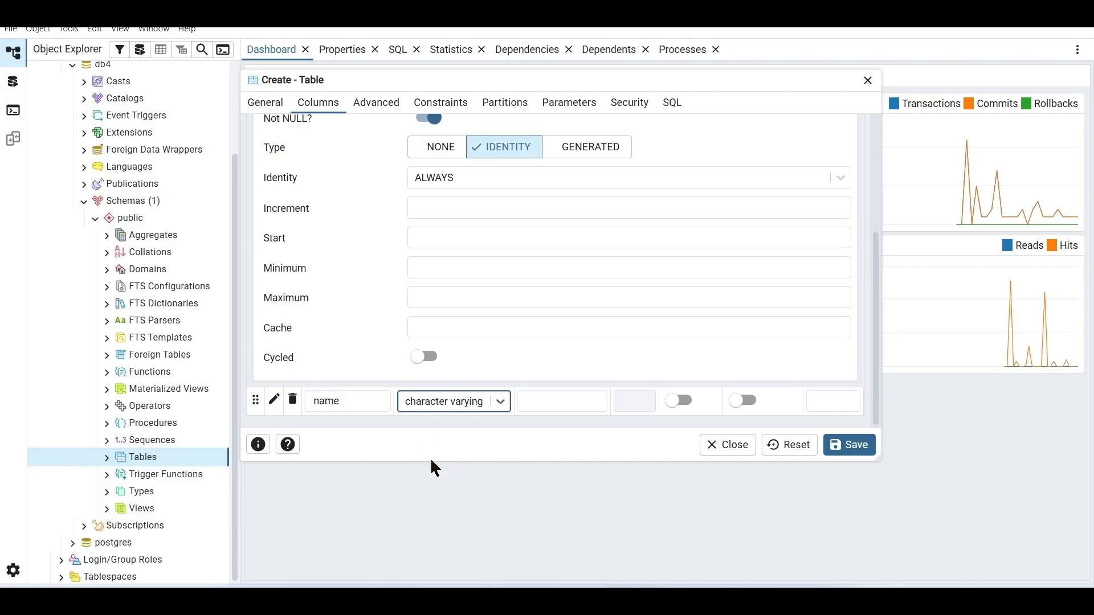
Mark the name column as not null and set its length to 300
scroll(767, 404, up, 5)
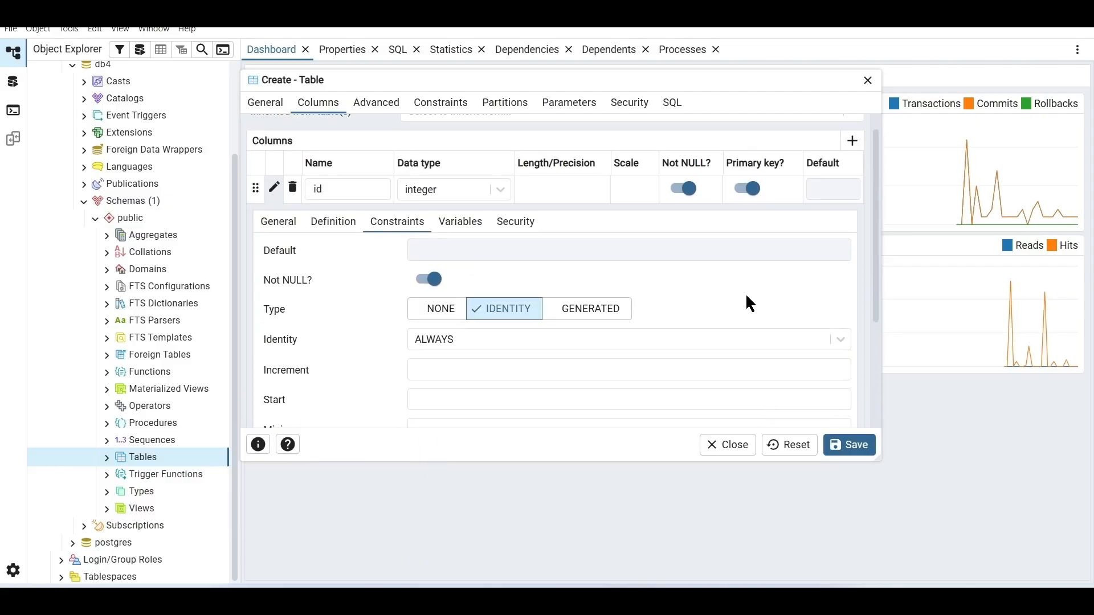
scroll(721, 279, down, 3)
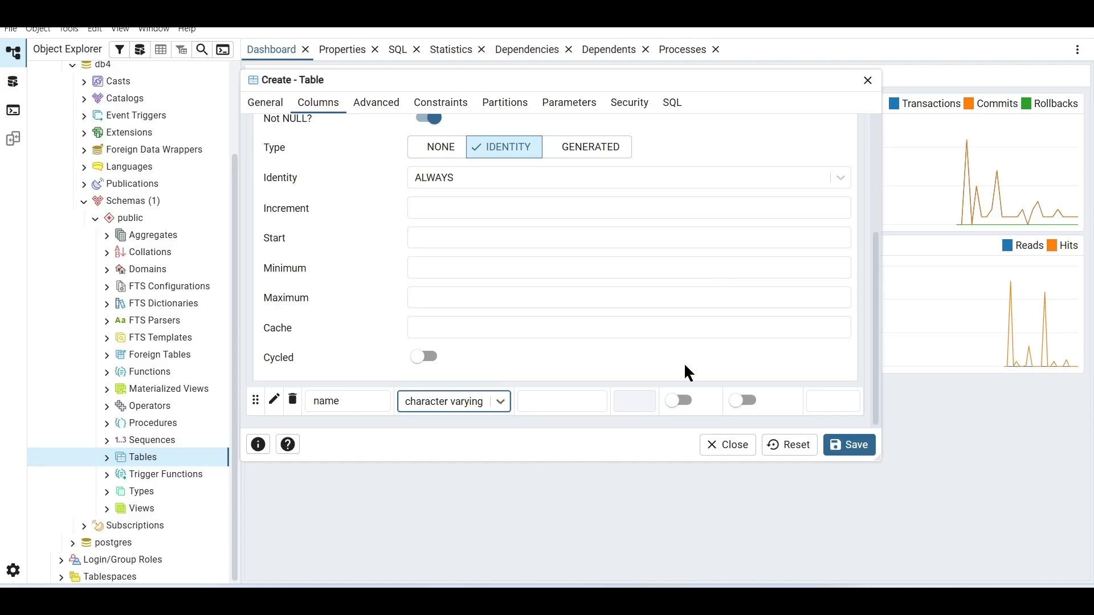
click(675, 403)
scroll(814, 361, up, 3)
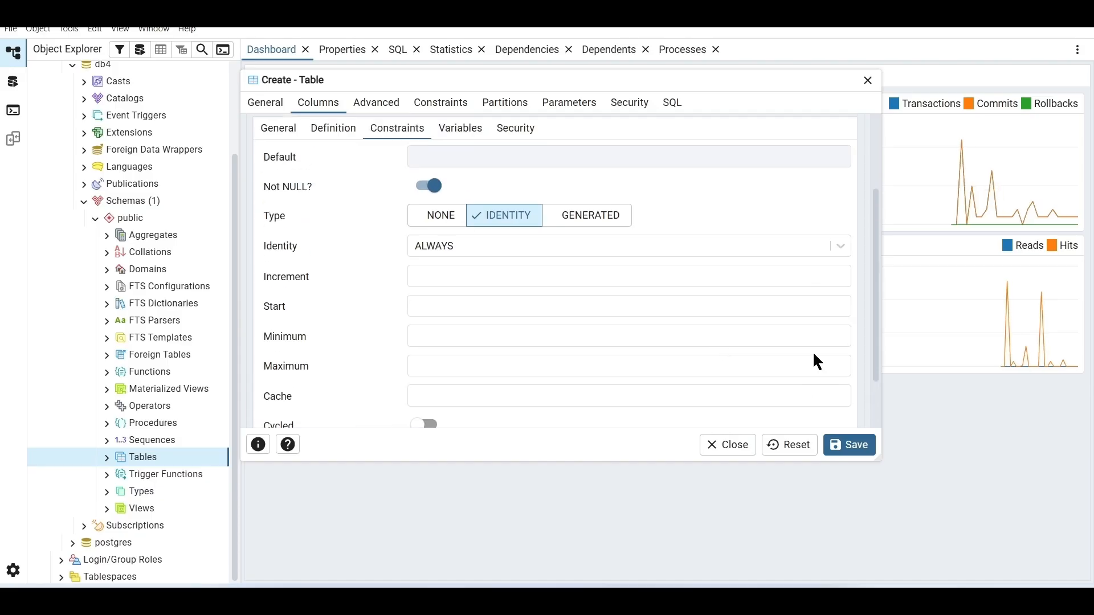
scroll(815, 362, down, 3)
click(558, 404)
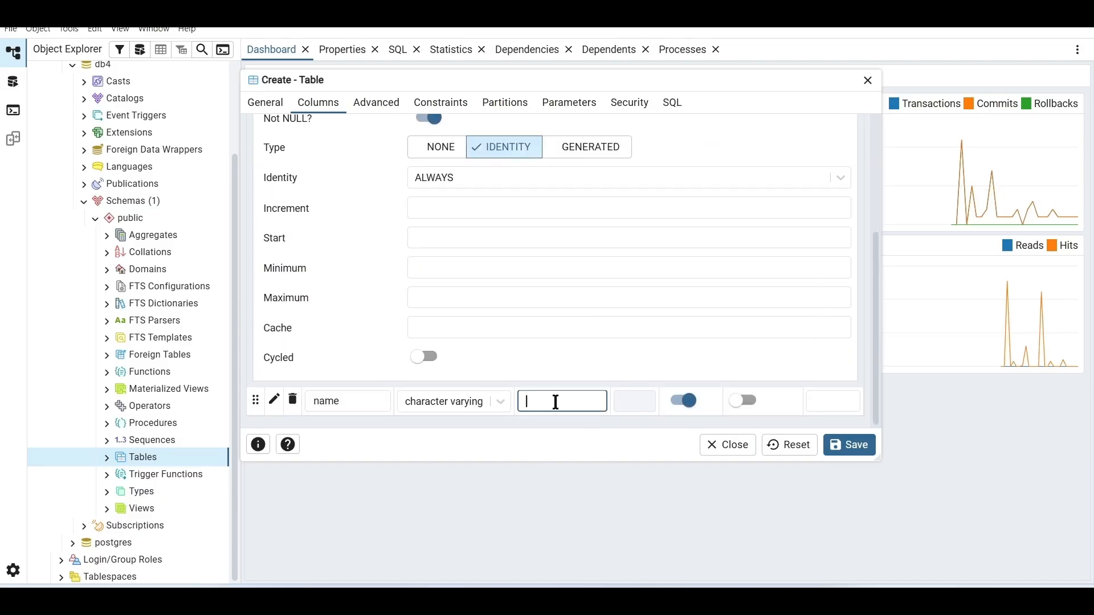
text(300)
Add a third column called age to the emp table with the data type smallint
scroll(785, 359, up, 3)
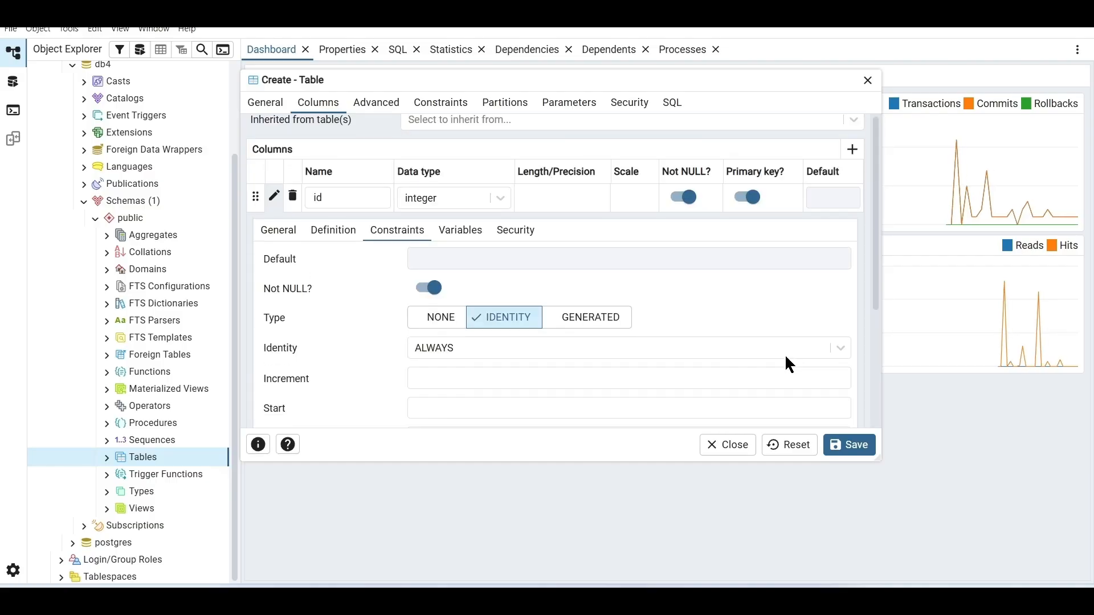
scroll(785, 359, down, 3)
scroll(826, 397, up, 3)
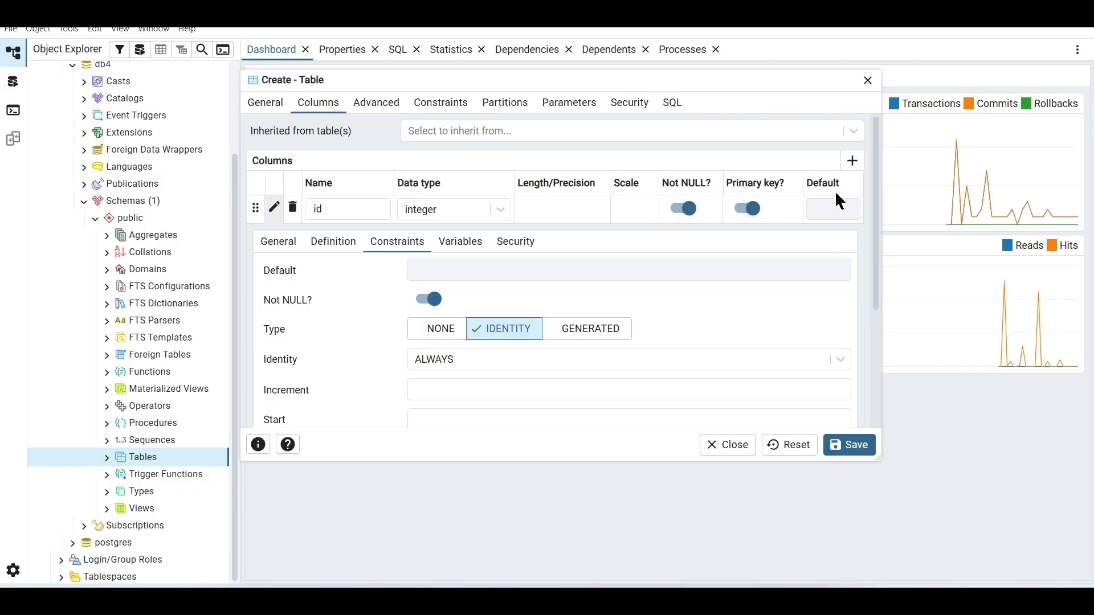
click(853, 165)
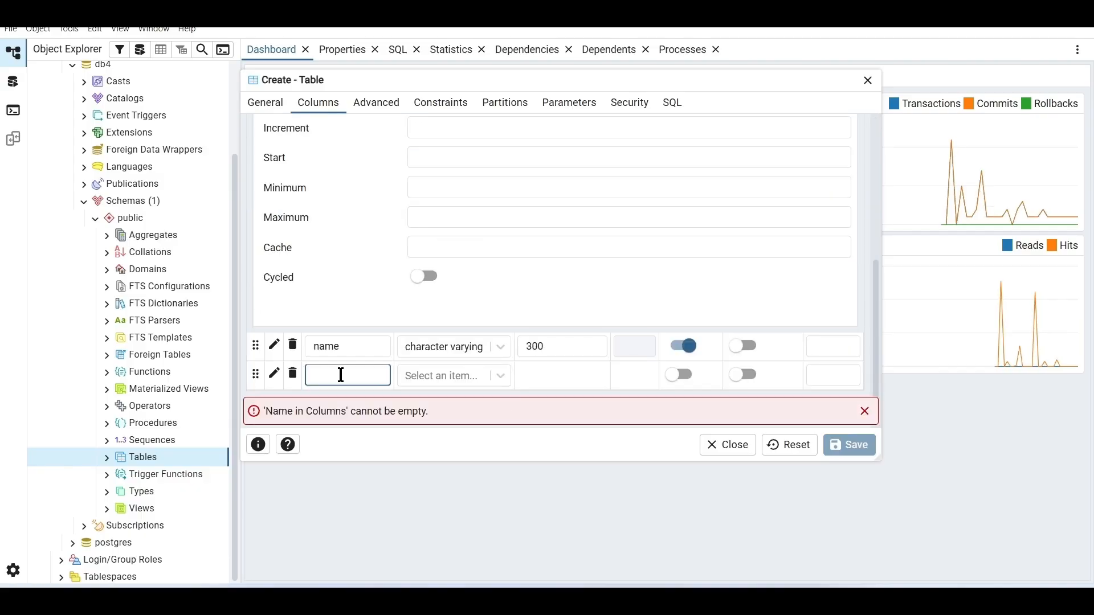
text(age)
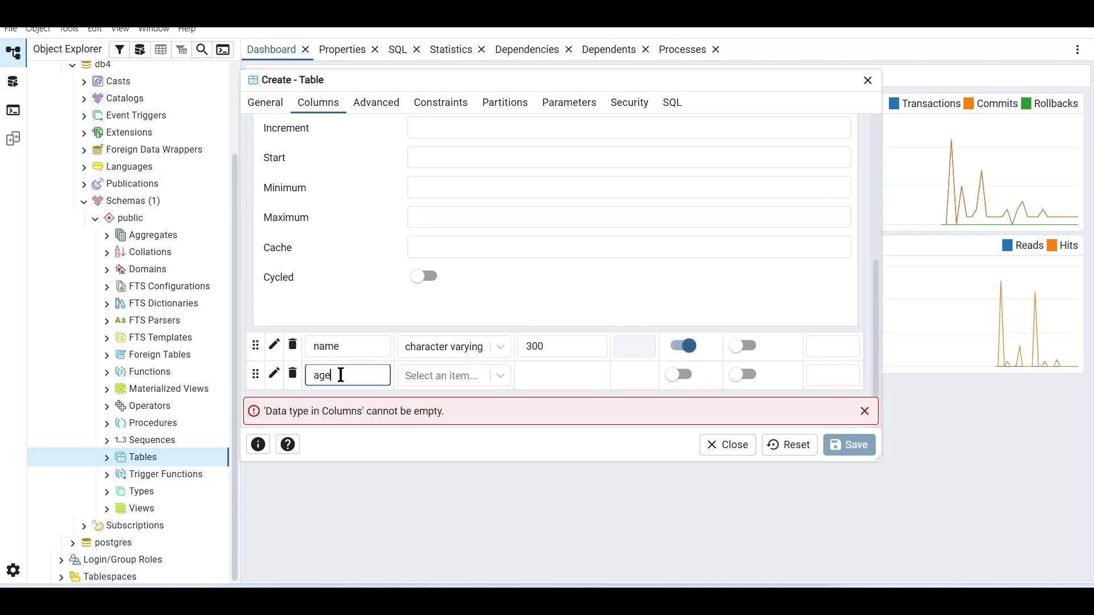
click(501, 376)
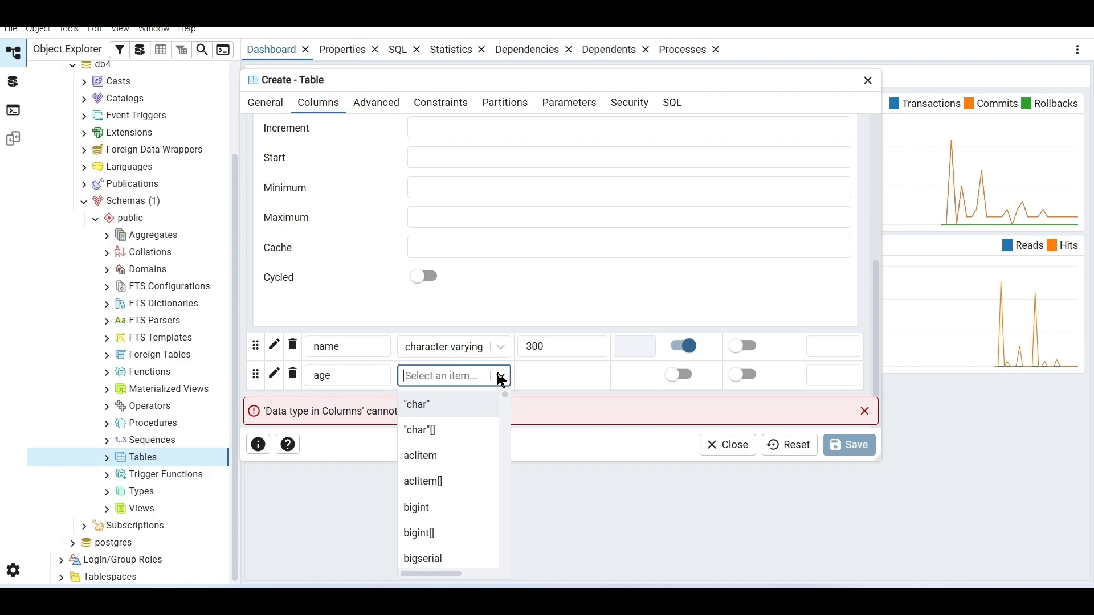
text(small)
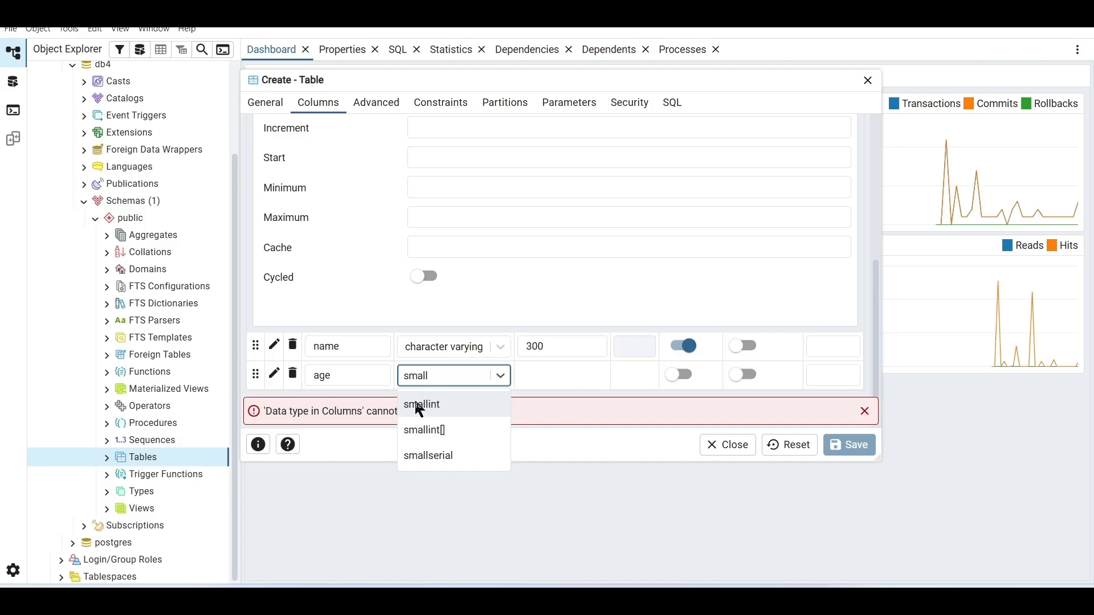
click(420, 408)
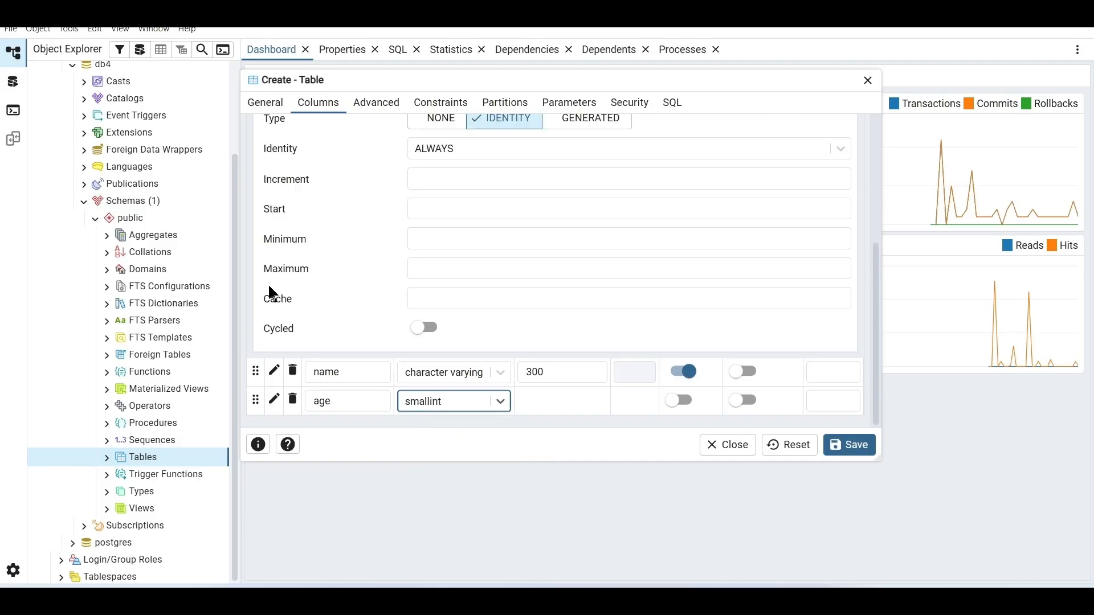
click(543, 400)
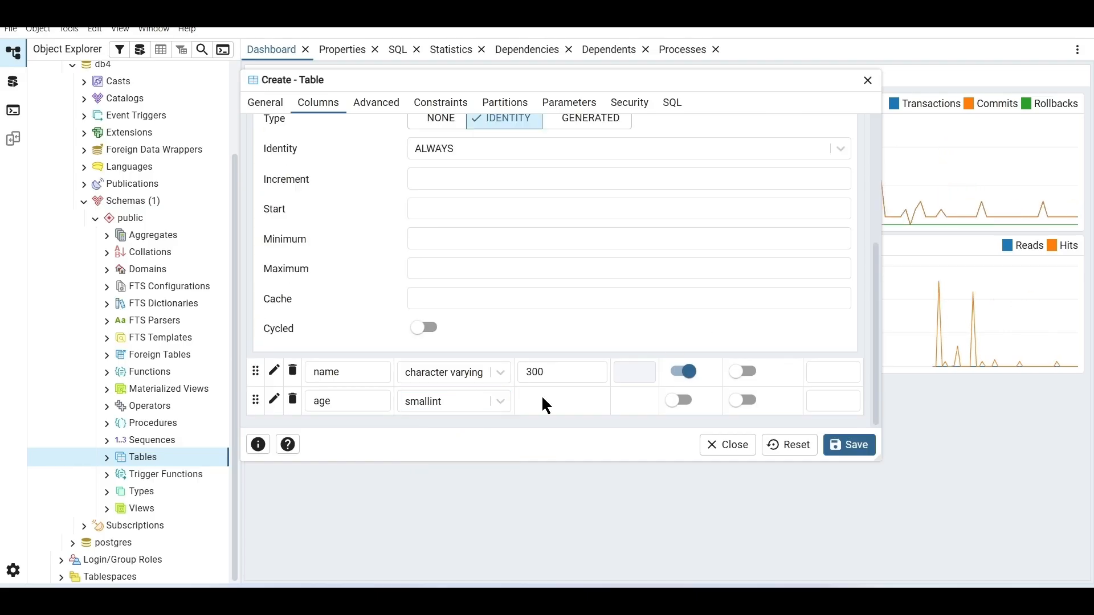
Review the emp table's column definitions, its generated CREATE TABLE statement and its primary key constraint
scroll(542, 398, up, 4)
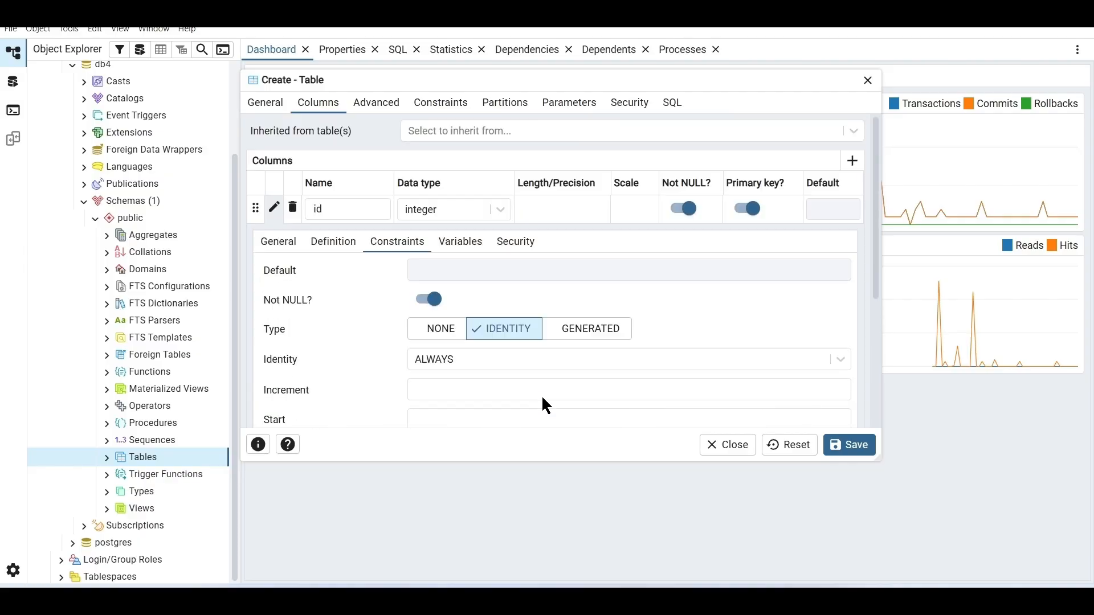
scroll(542, 399, down, 4)
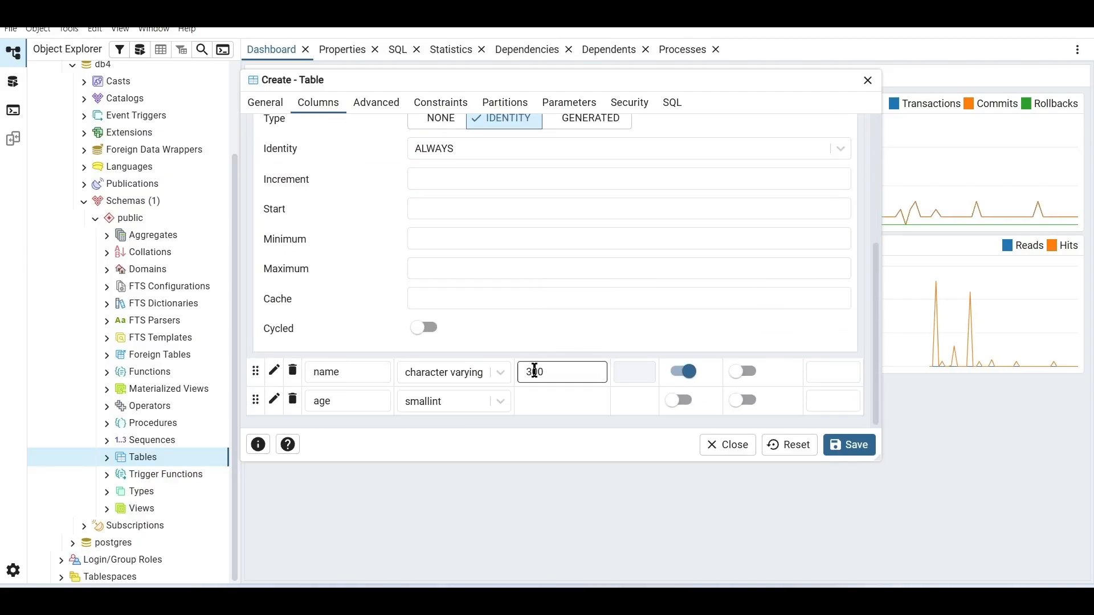
scroll(684, 399, up, 4)
scroll(686, 399, down, 2)
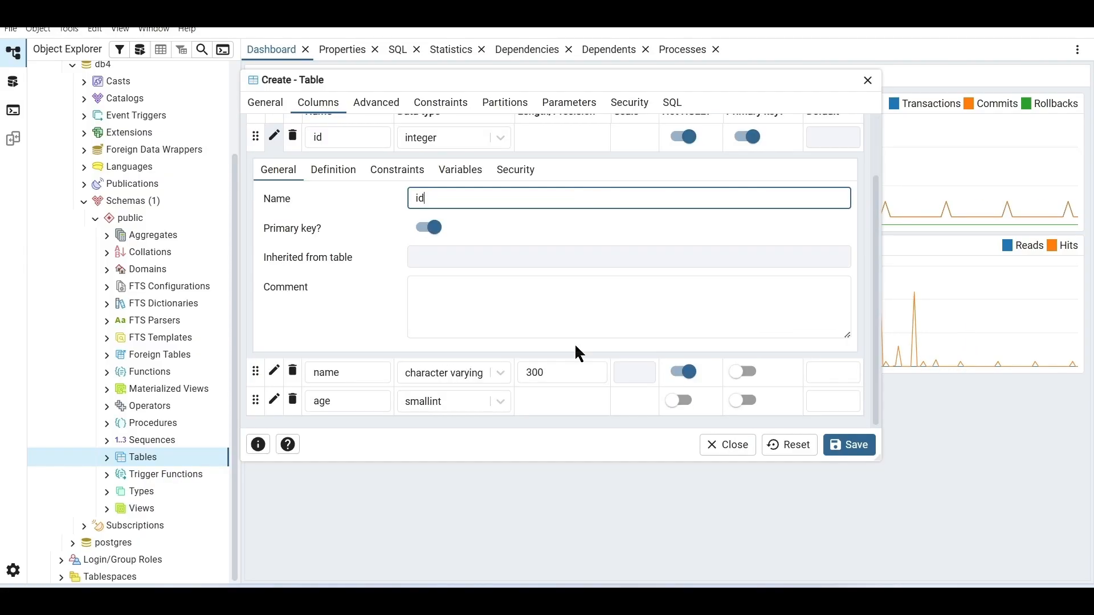
scroll(326, 204, up, 2)
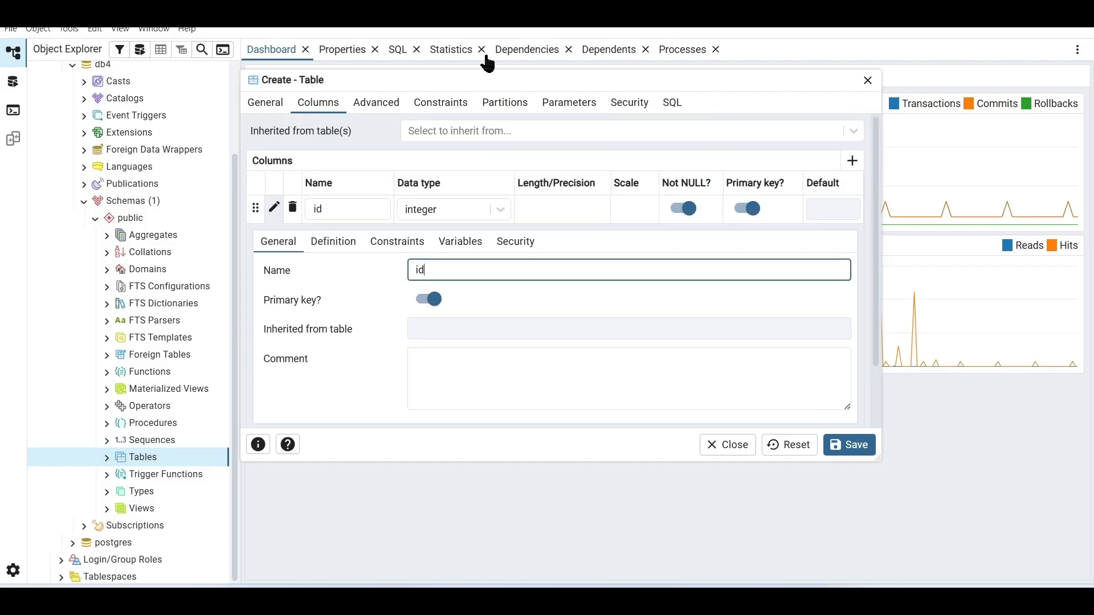
click(674, 109)
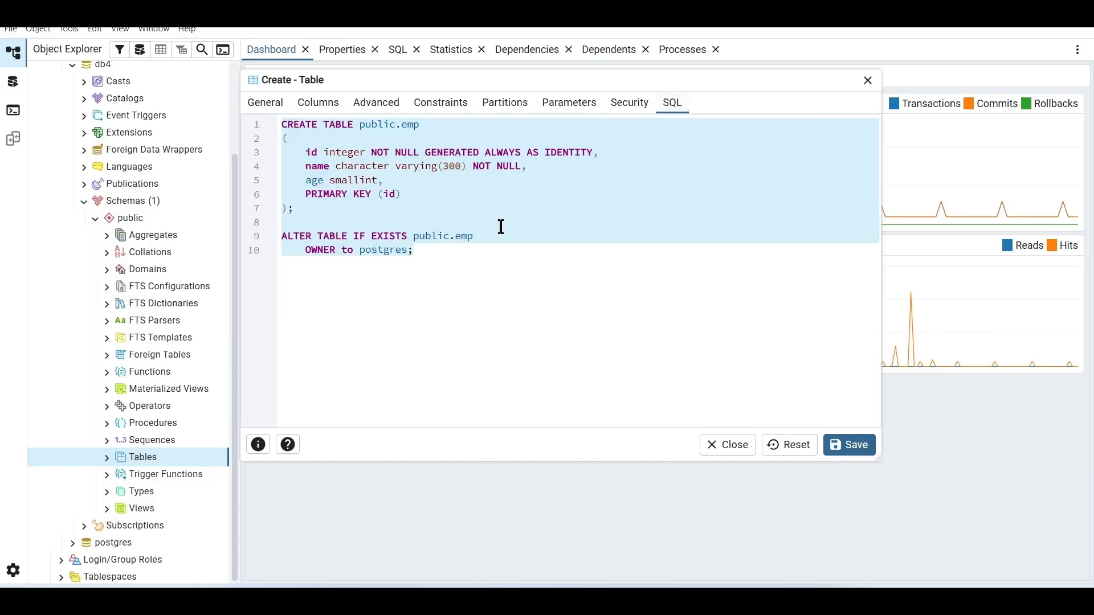
click(465, 268)
drag(465, 267, 263, 122)
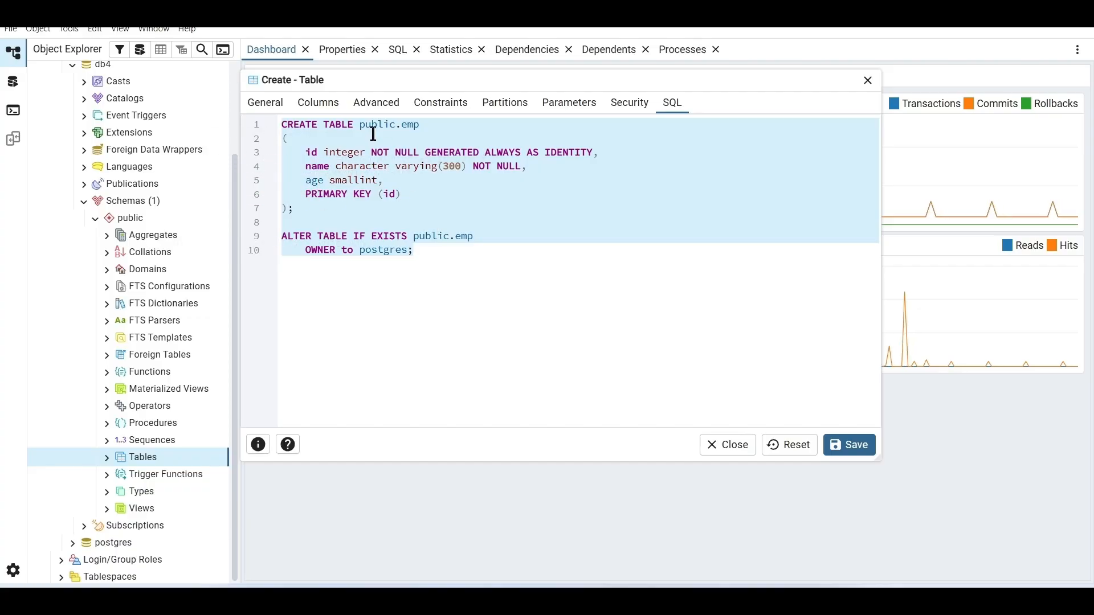
click(318, 103)
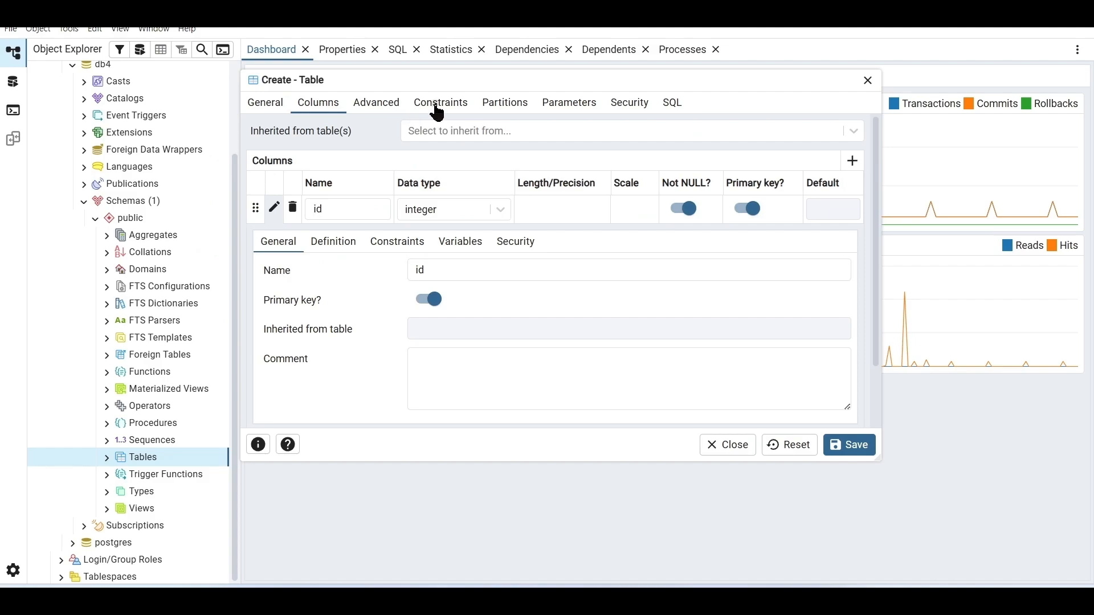
click(438, 109)
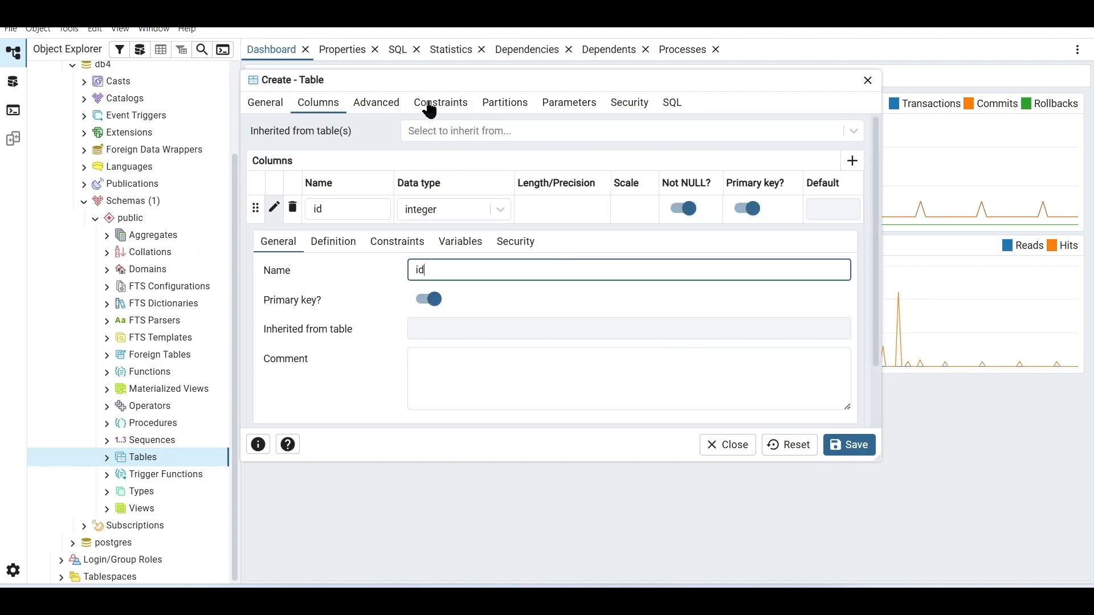
click(429, 105)
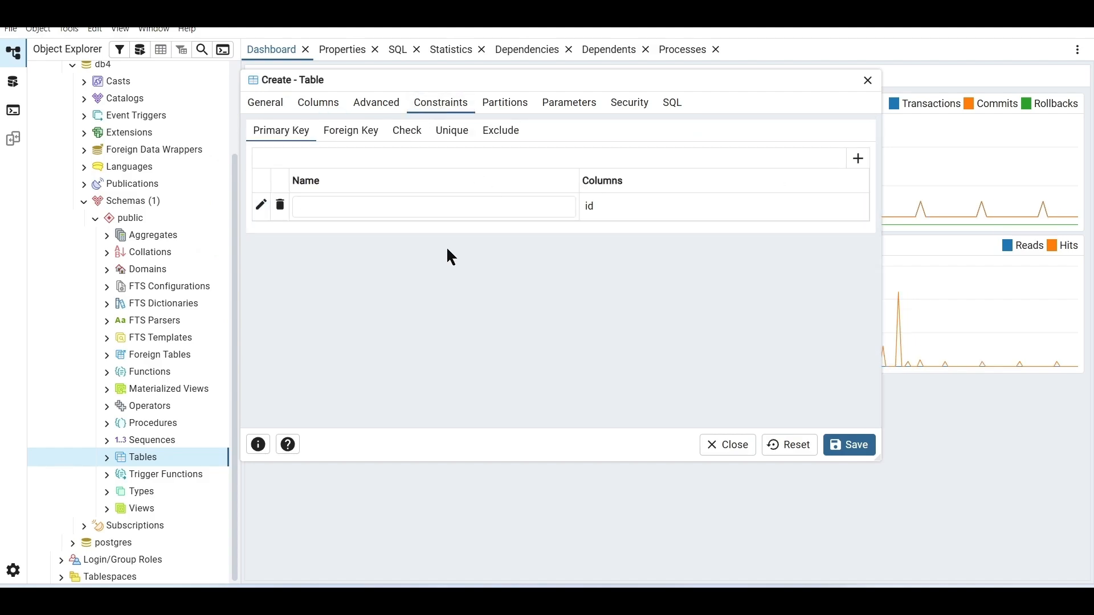
click(323, 106)
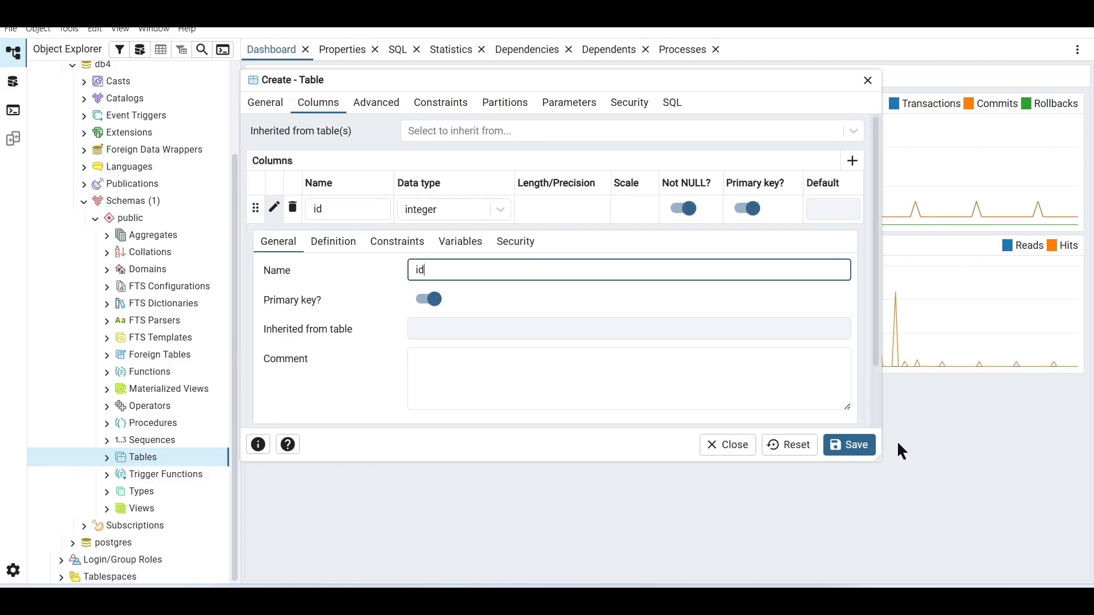
Save the emp table and expand its columns and constraints in the object tree
click(850, 445)
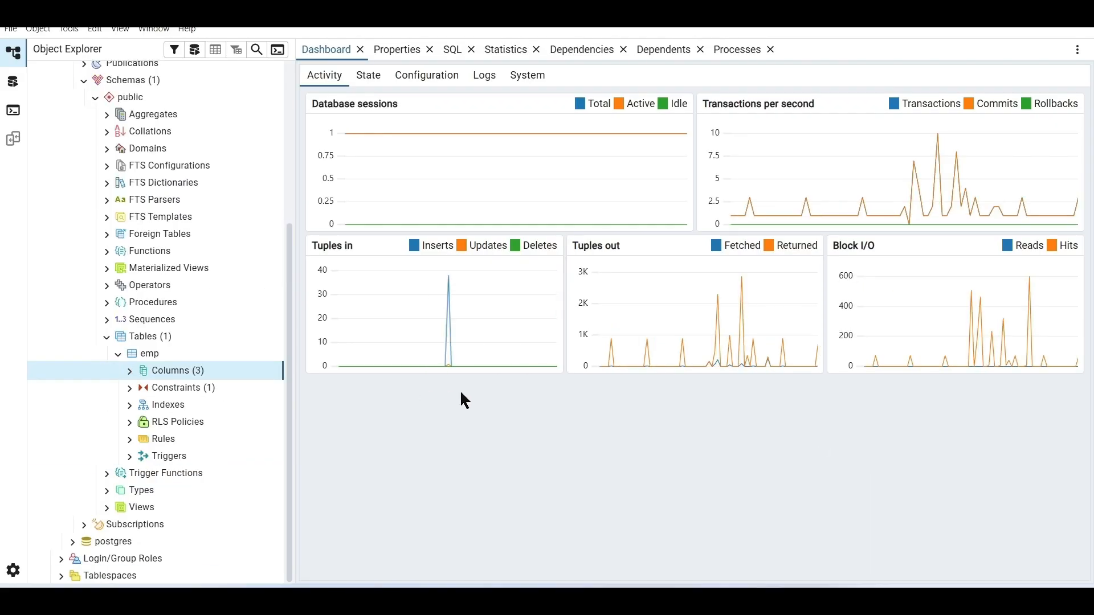
click(131, 371)
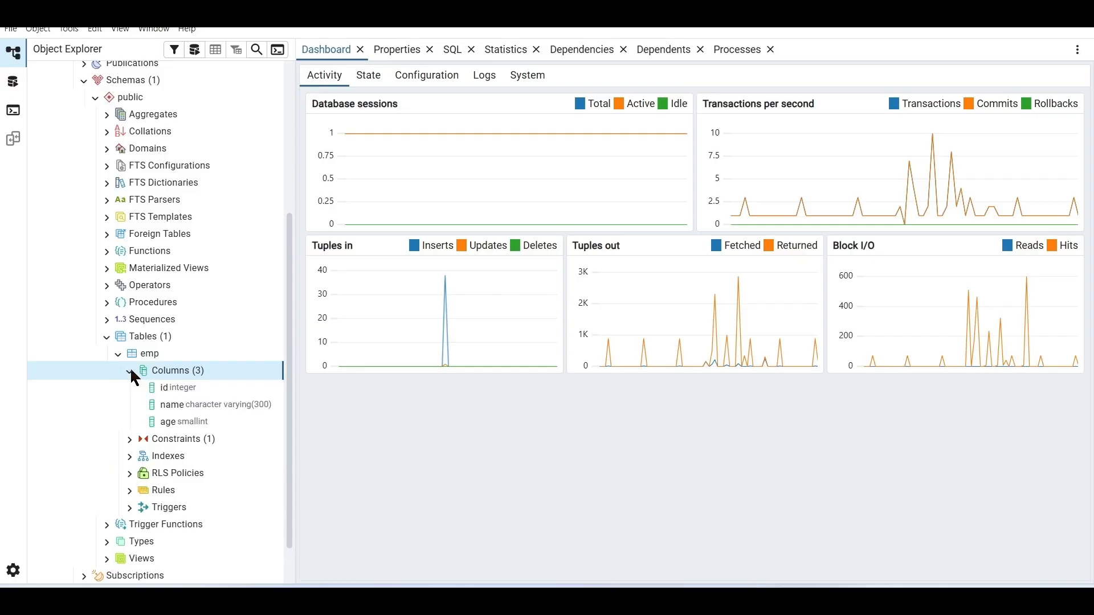
click(129, 441)
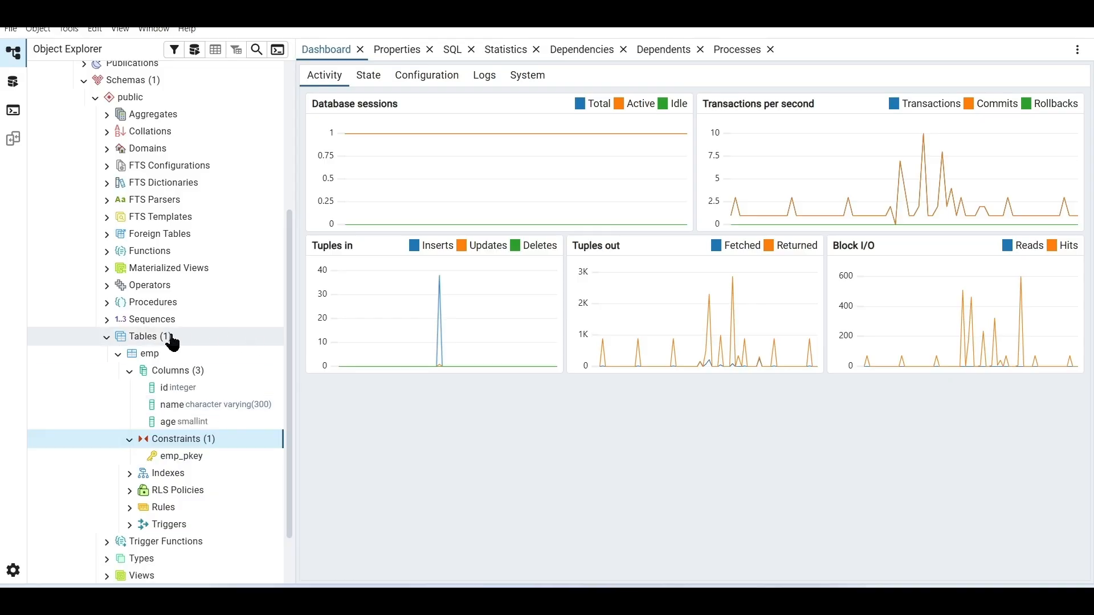
Open a query editor for the emp table in db4 and run "select * from emp;"
click(133, 358)
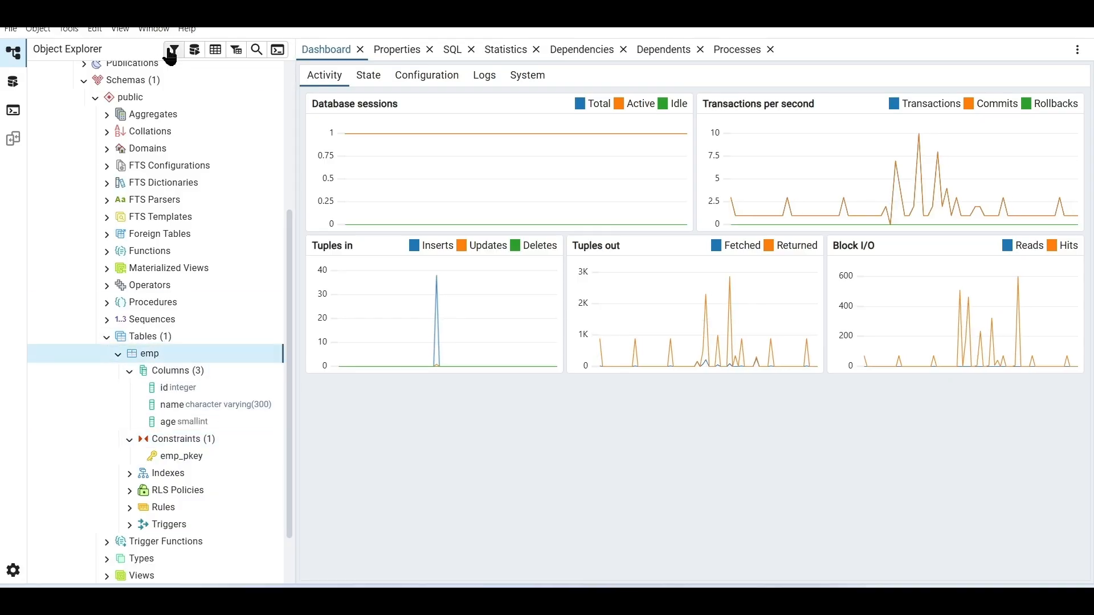
click(199, 54)
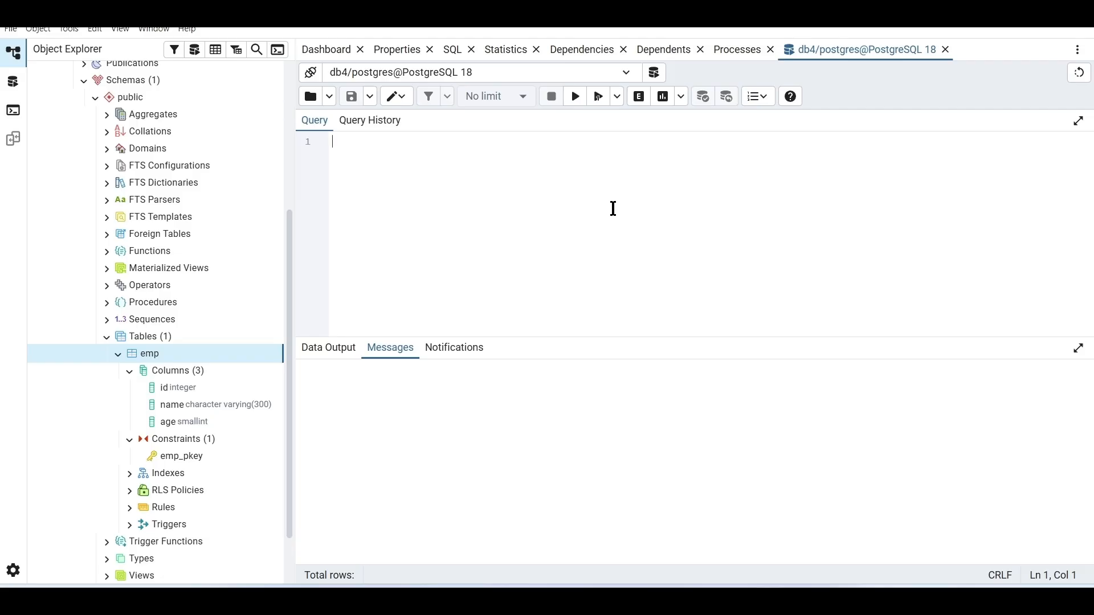
text(select * from emp)
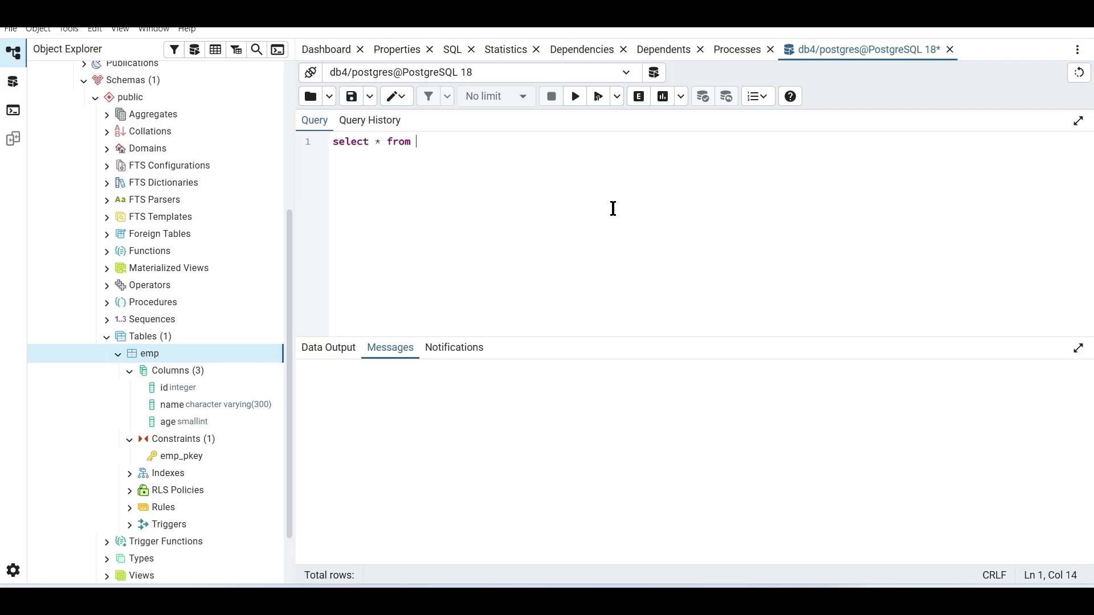
text(;)
click(575, 97)
Start an insert statement on the second line for emp, listing the columns name and age
key(BackSpace)
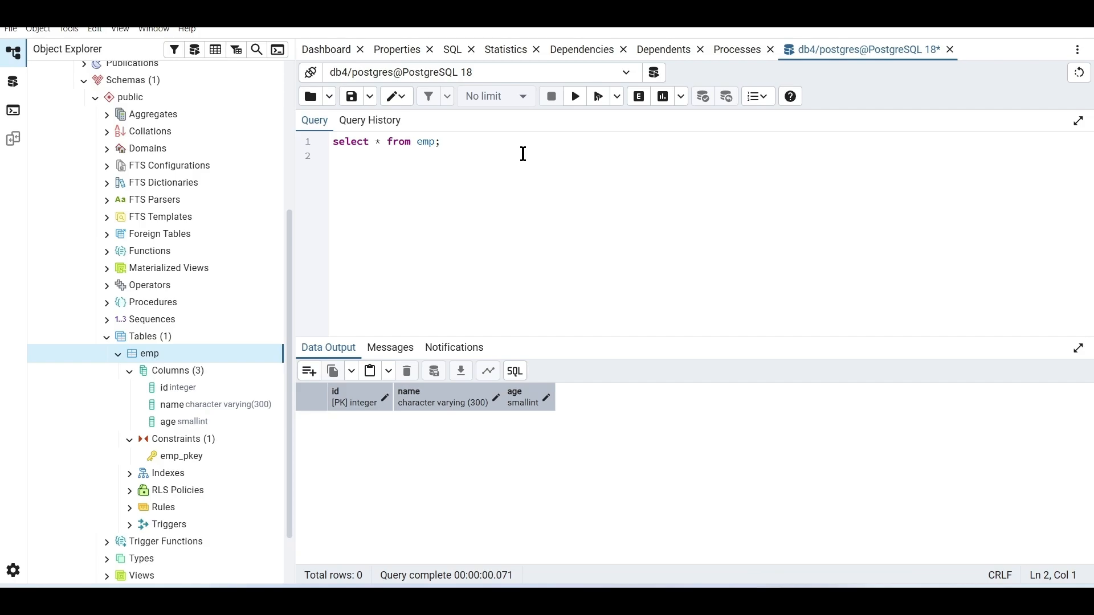
text(insert into )
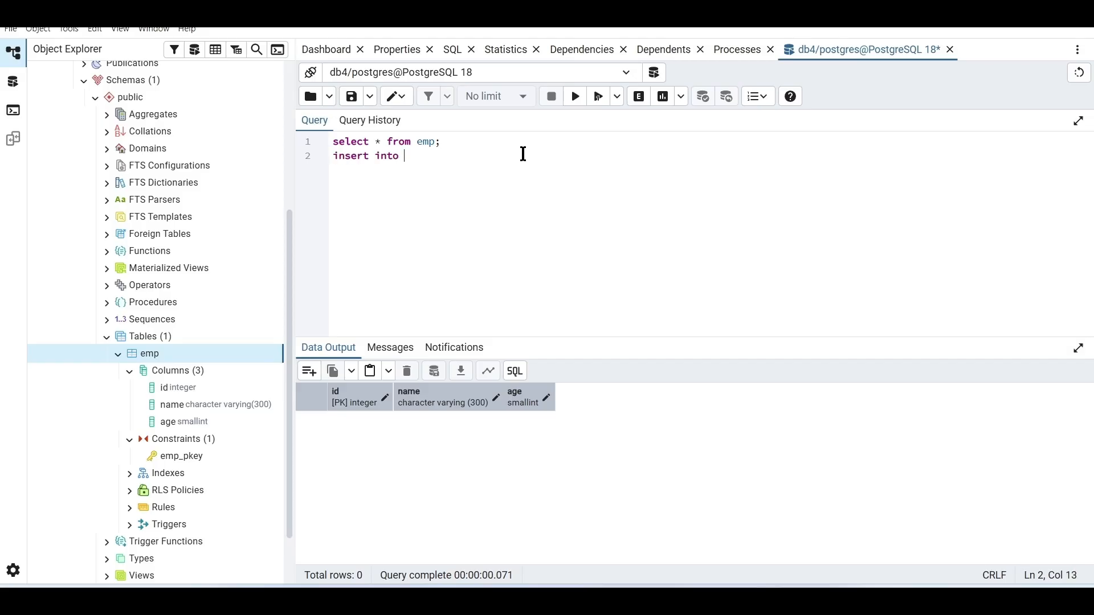
text(emp(name, age)
key(BackSpace)
click(430, 157)
click(510, 156)
Add the values clause with two employee rows, each a single-quoted name, with ages 24 and 54, and open a third row
text(va)
text(lue)
text(s()
text('Riju)
text(', 24))
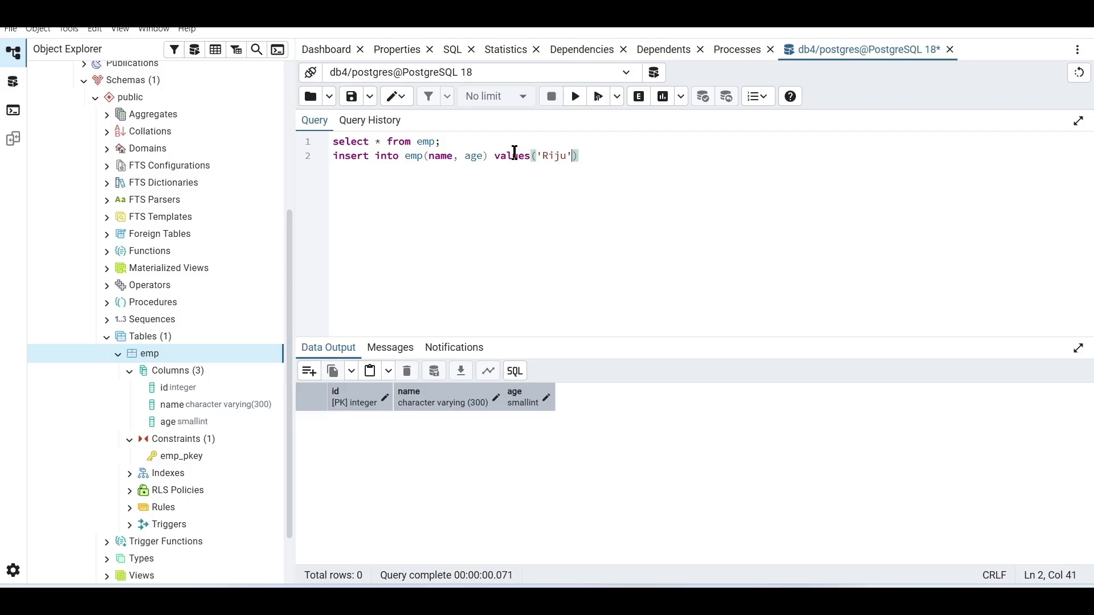
text(, ('Sam', 54), ()
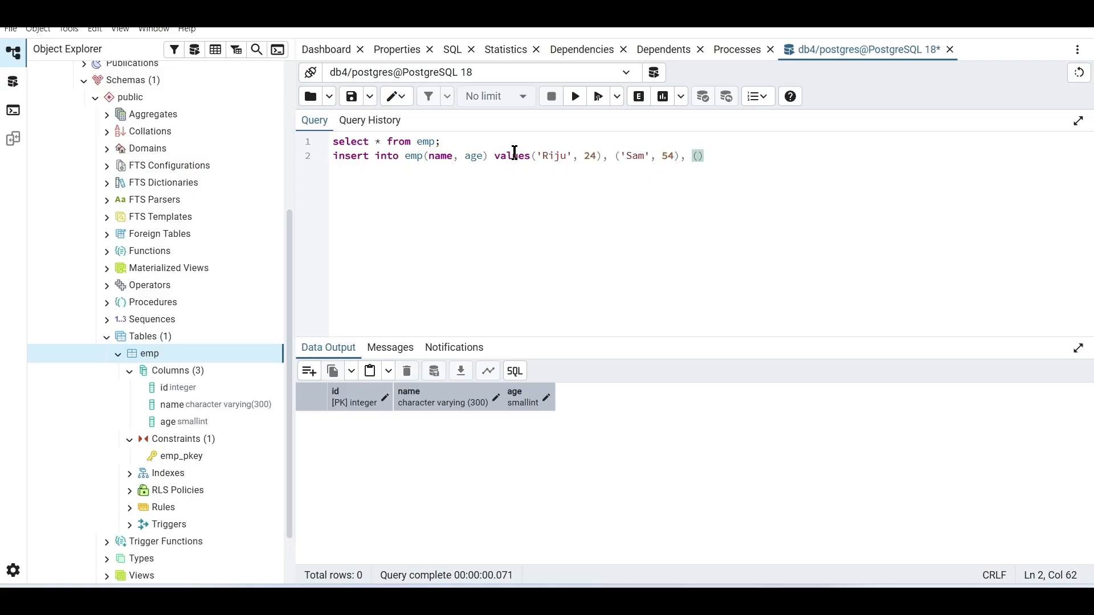
Complete the third row with a double-quoted employee name and age 65, and try to run only the insert statement
drag(603, 158, 699, 158)
click(700, 158)
text(')
text(Raj')
text(, )
text(65)
text();)
triple_click(783, 159)
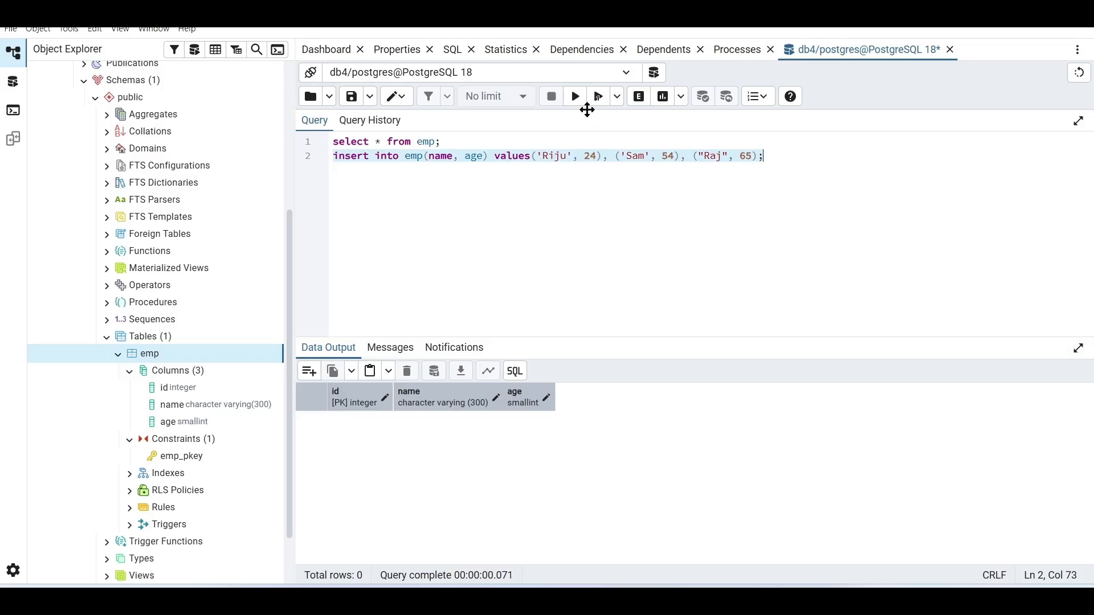
click(577, 98)
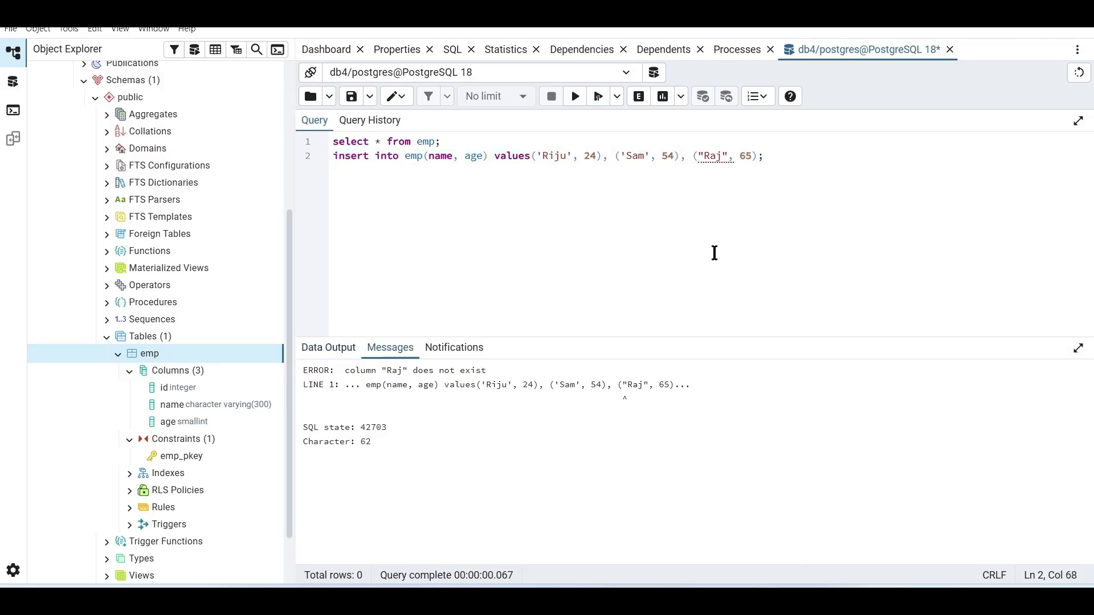
Replace the double quotes around the third employee's name with single quotes in the insert statement
click(704, 158)
key(BackSpace)
text(')
key(Left)
key(BackSpace)
text(')
key(End)
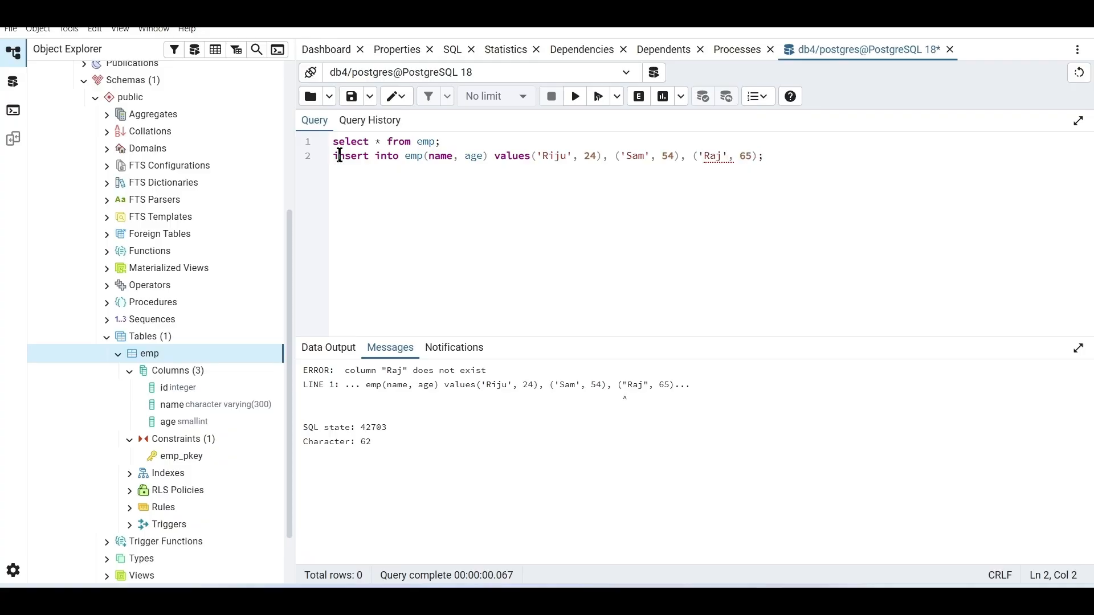
Run only the corrected insert statement on the second line to add the three employee rows to emp
triple_click(340, 155)
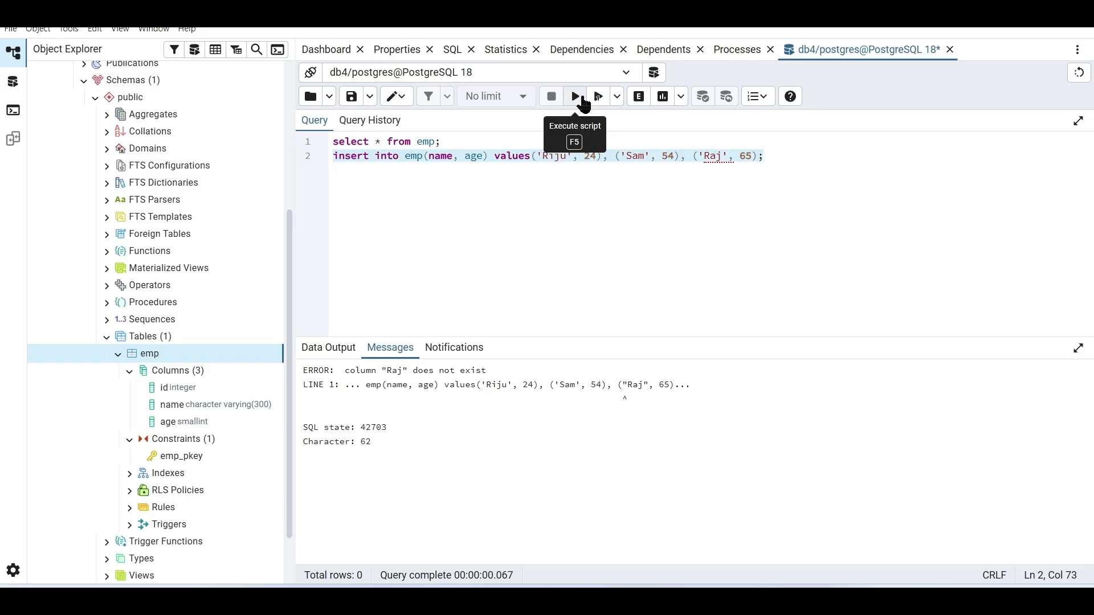
click(582, 99)
drag(303, 370, 533, 393)
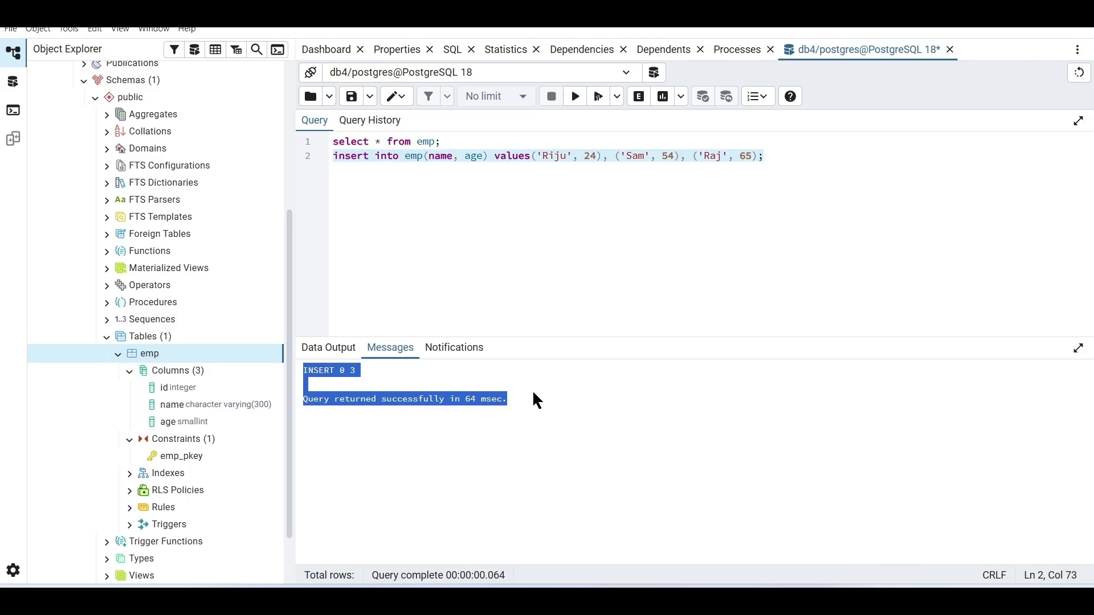
click(533, 392)
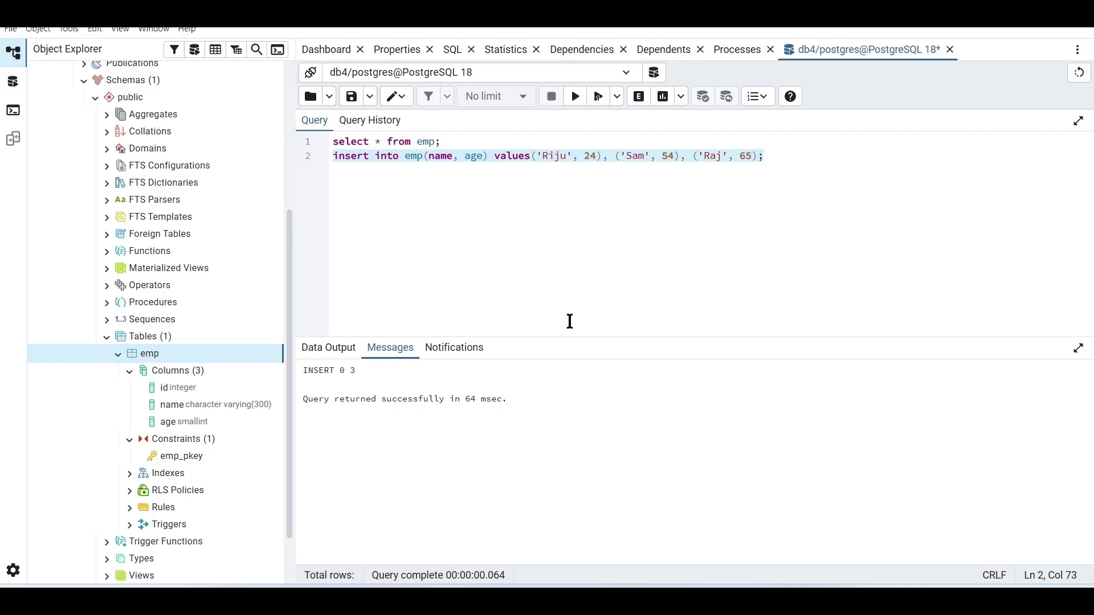
Run only the select statement on the first line and review the emp rows in the query's data output
click(447, 139)
drag(447, 139, 329, 142)
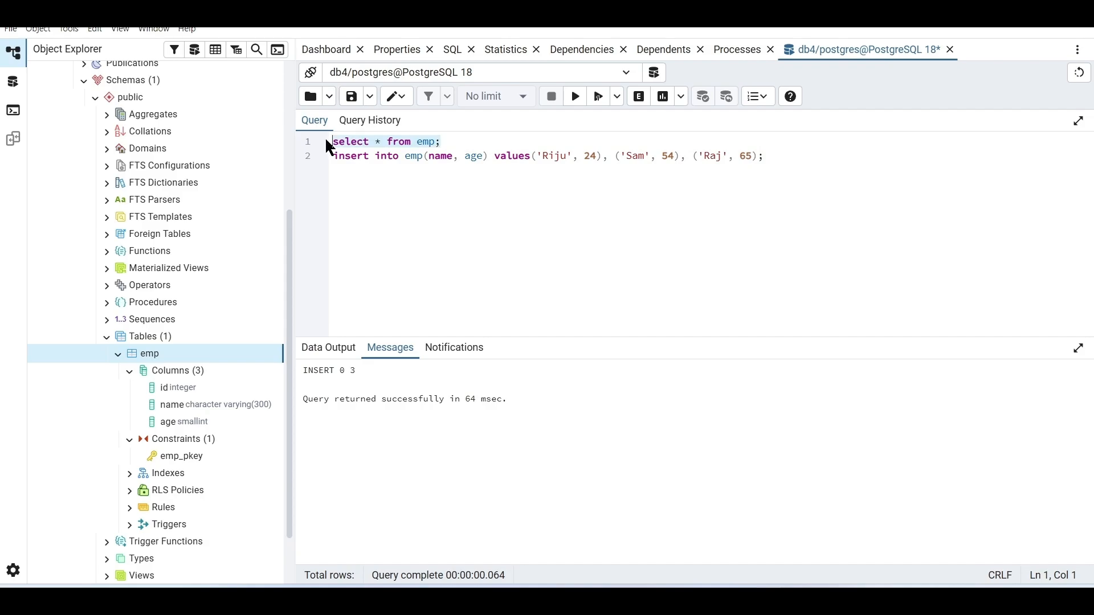
click(575, 96)
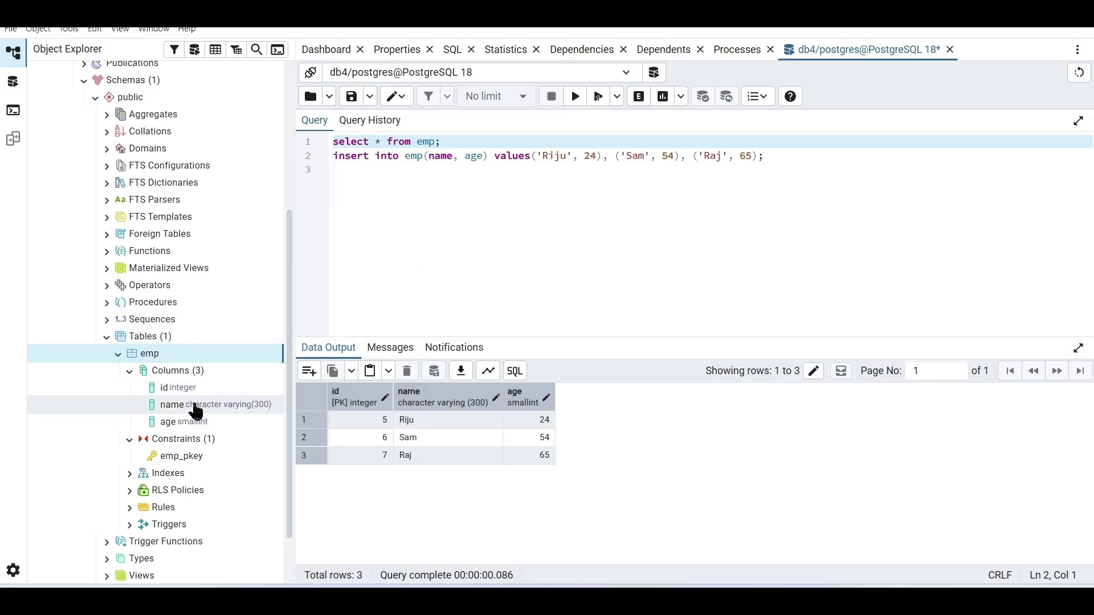
click(442, 347)
click(348, 349)
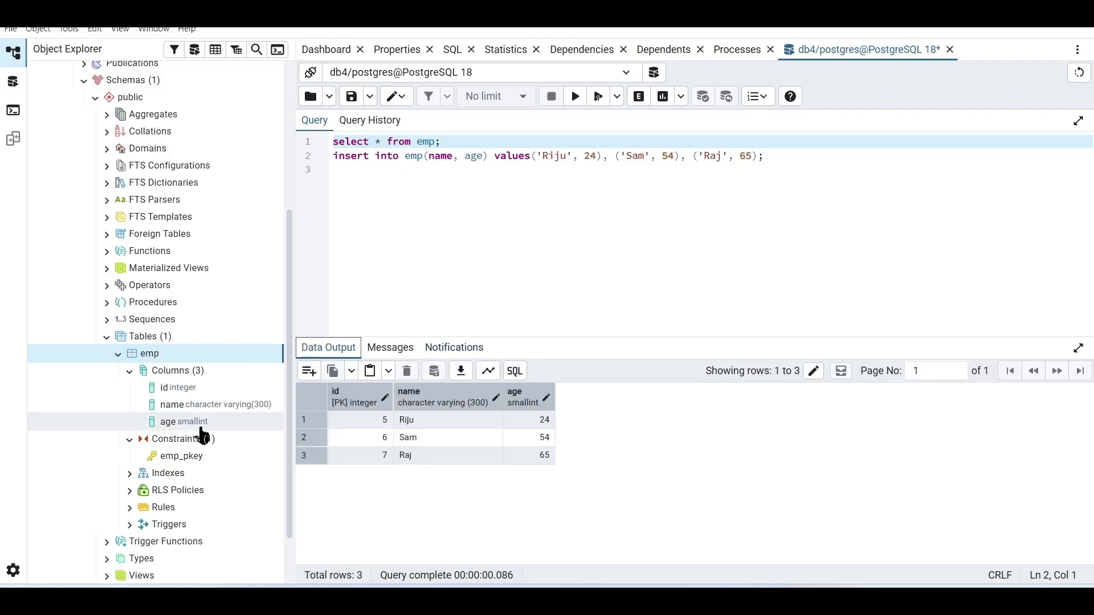